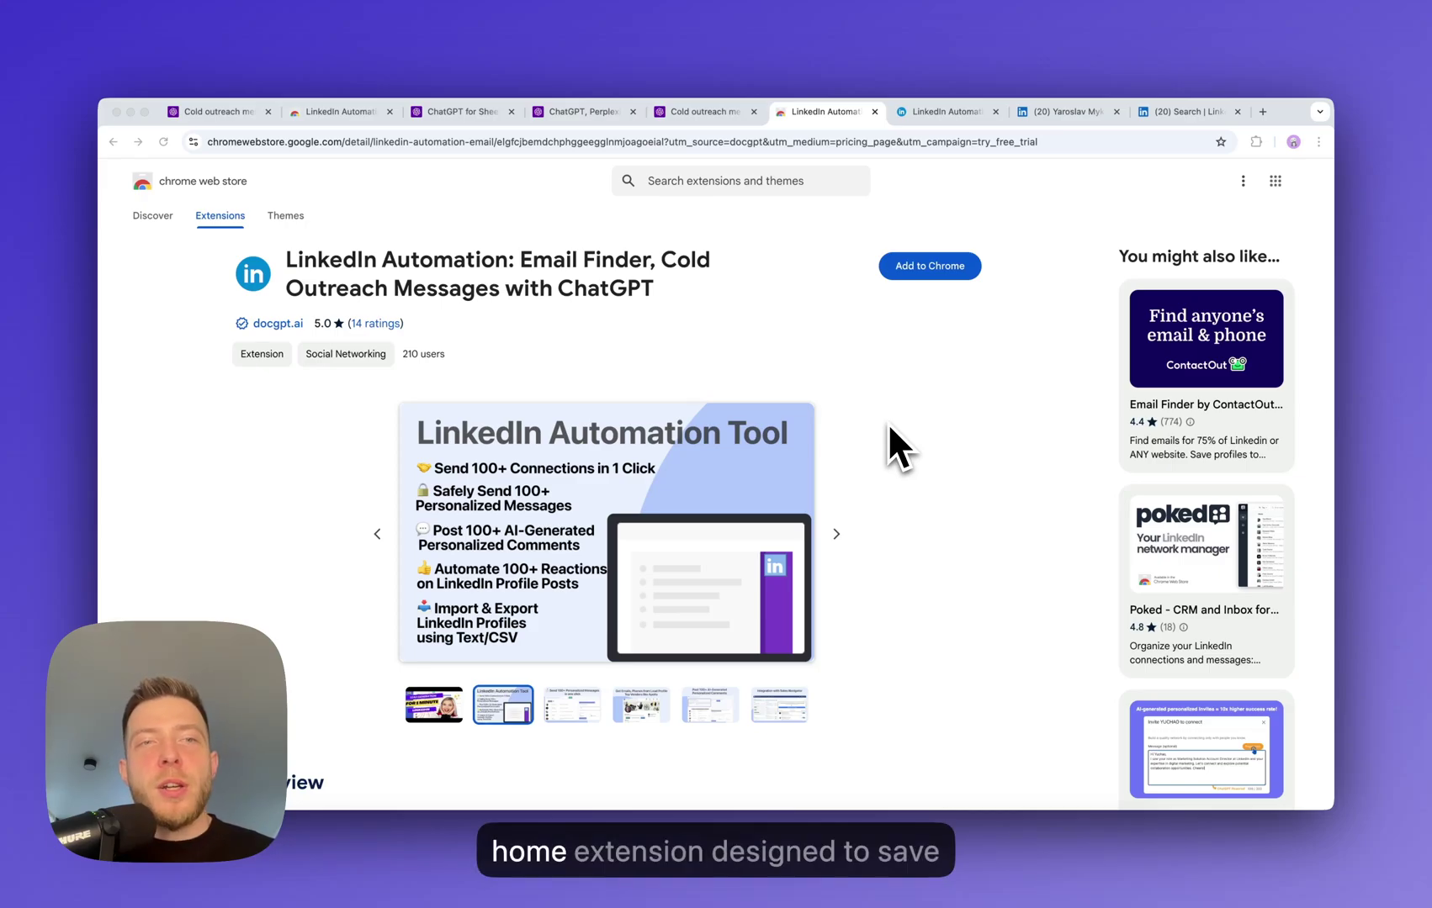
scroll(938, 603, "down", 1)
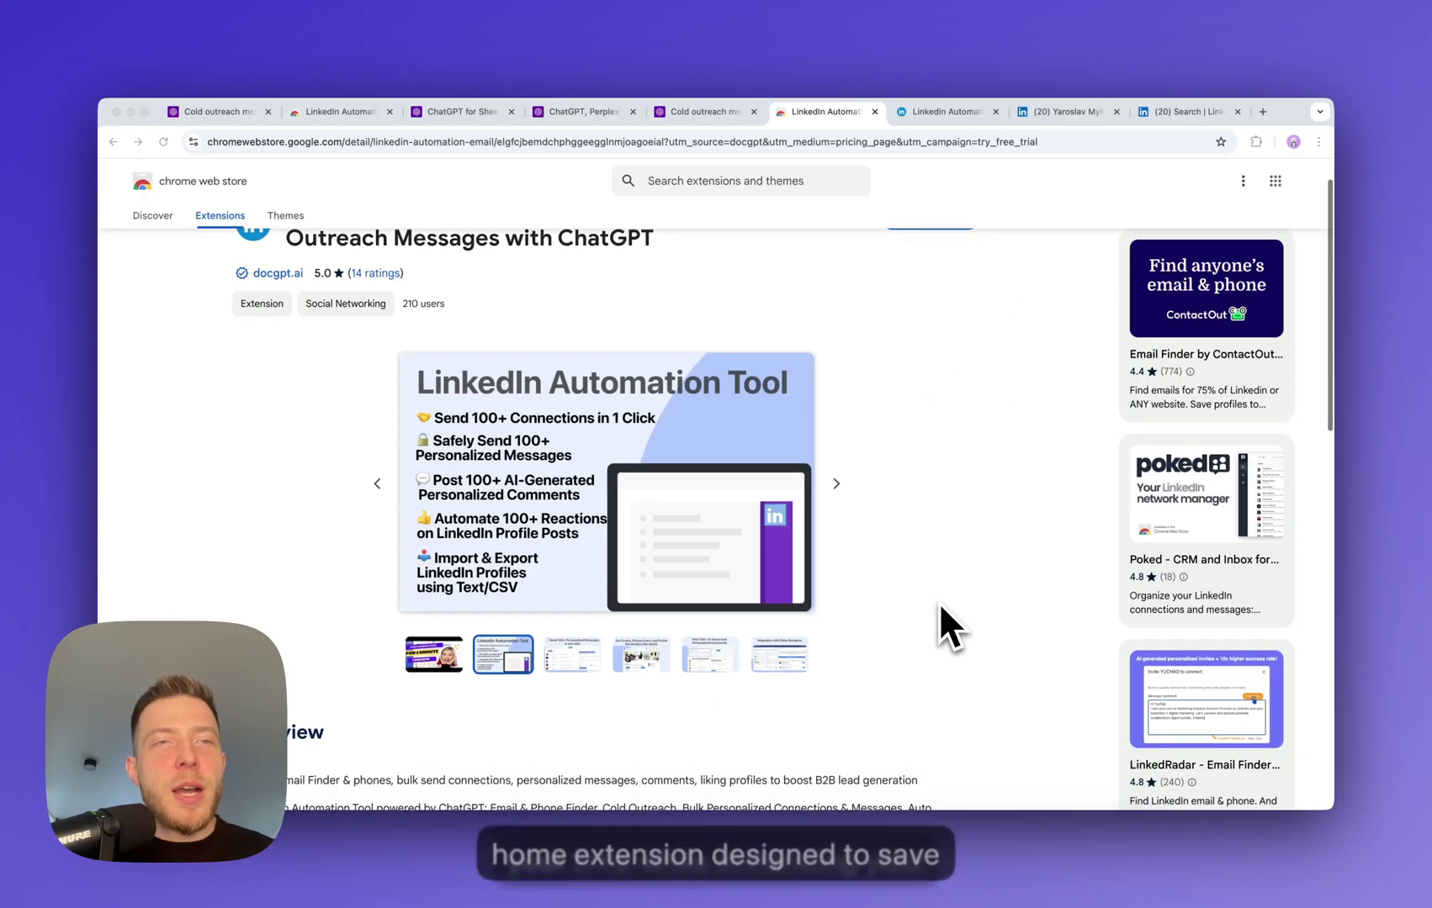
scroll(939, 602, "down", 2)
scroll(939, 603, "down", 1)
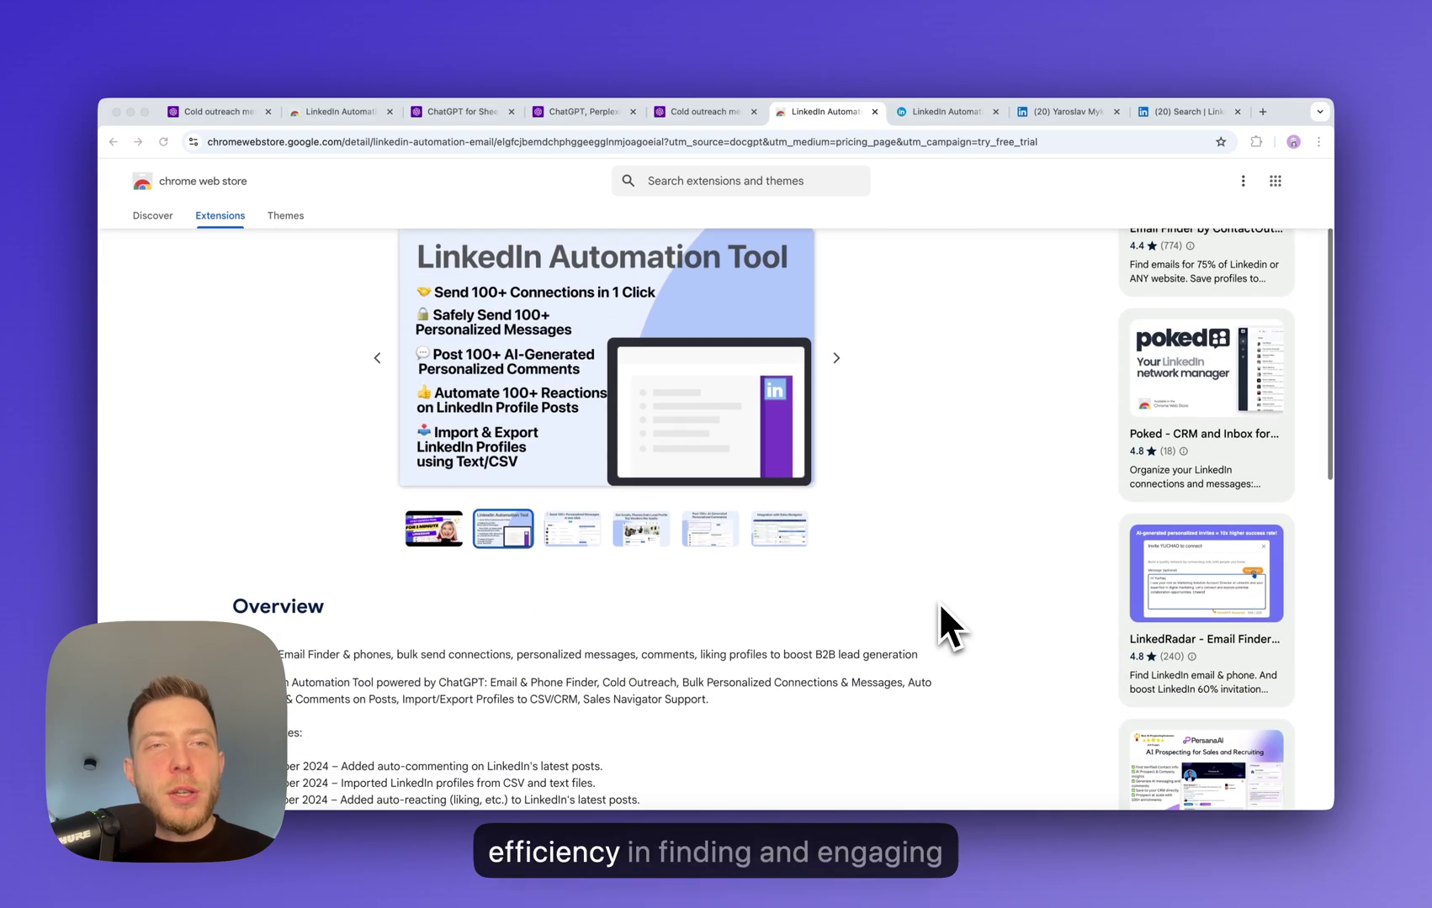
scroll(939, 602, "down", 1)
scroll(939, 603, "down", 1)
scroll(939, 602, "down", 1)
scroll(939, 602, "down", 1)
scroll(939, 602, "up", 8)
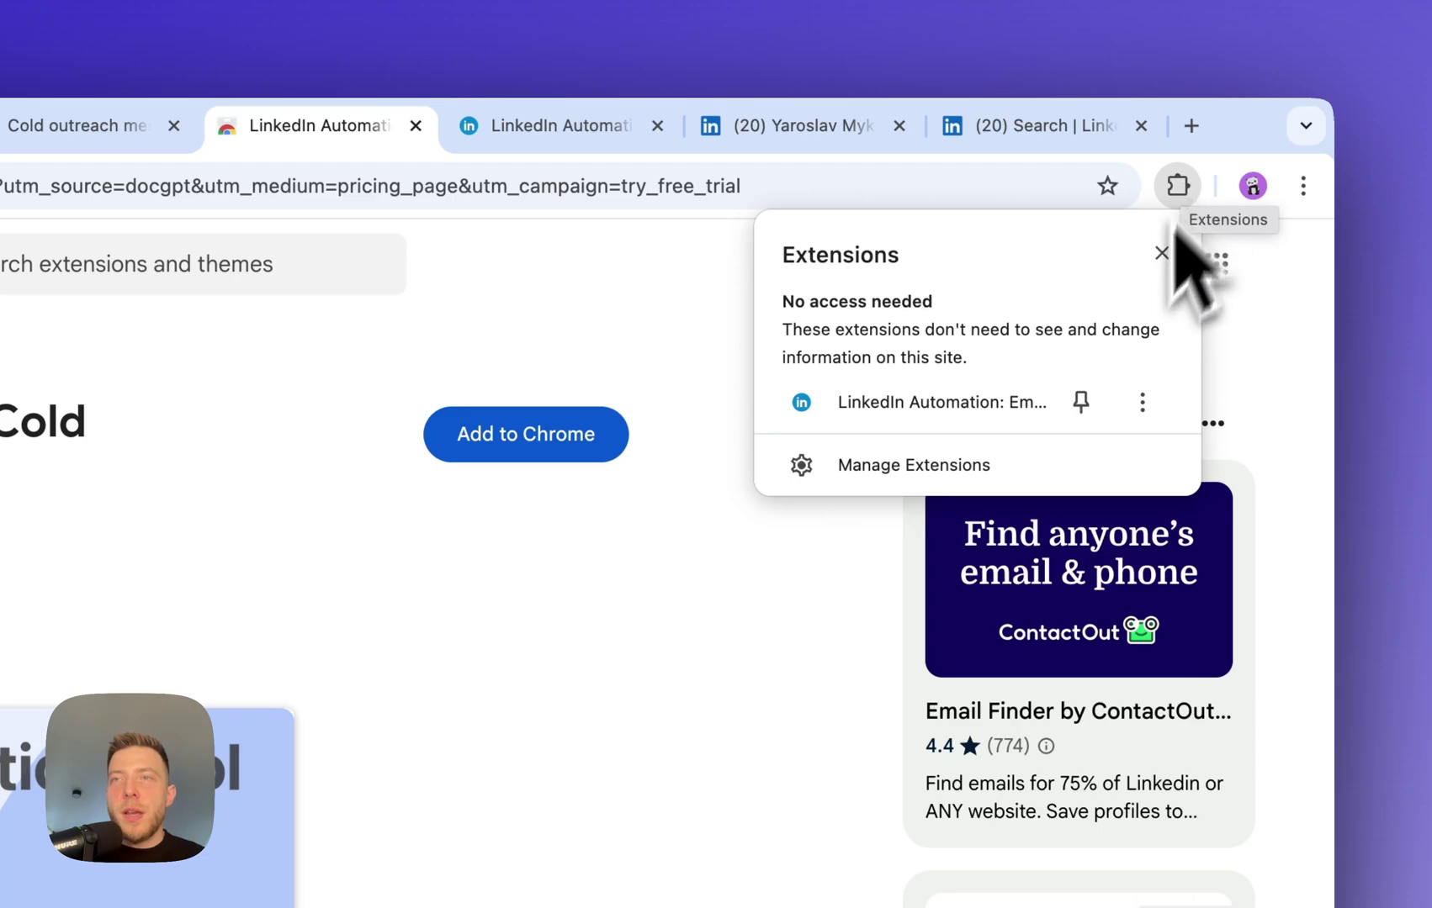
Pin LinkedIn Automation to Chrome's toolbar and close the Extensions popup.
left_click(1083, 407)
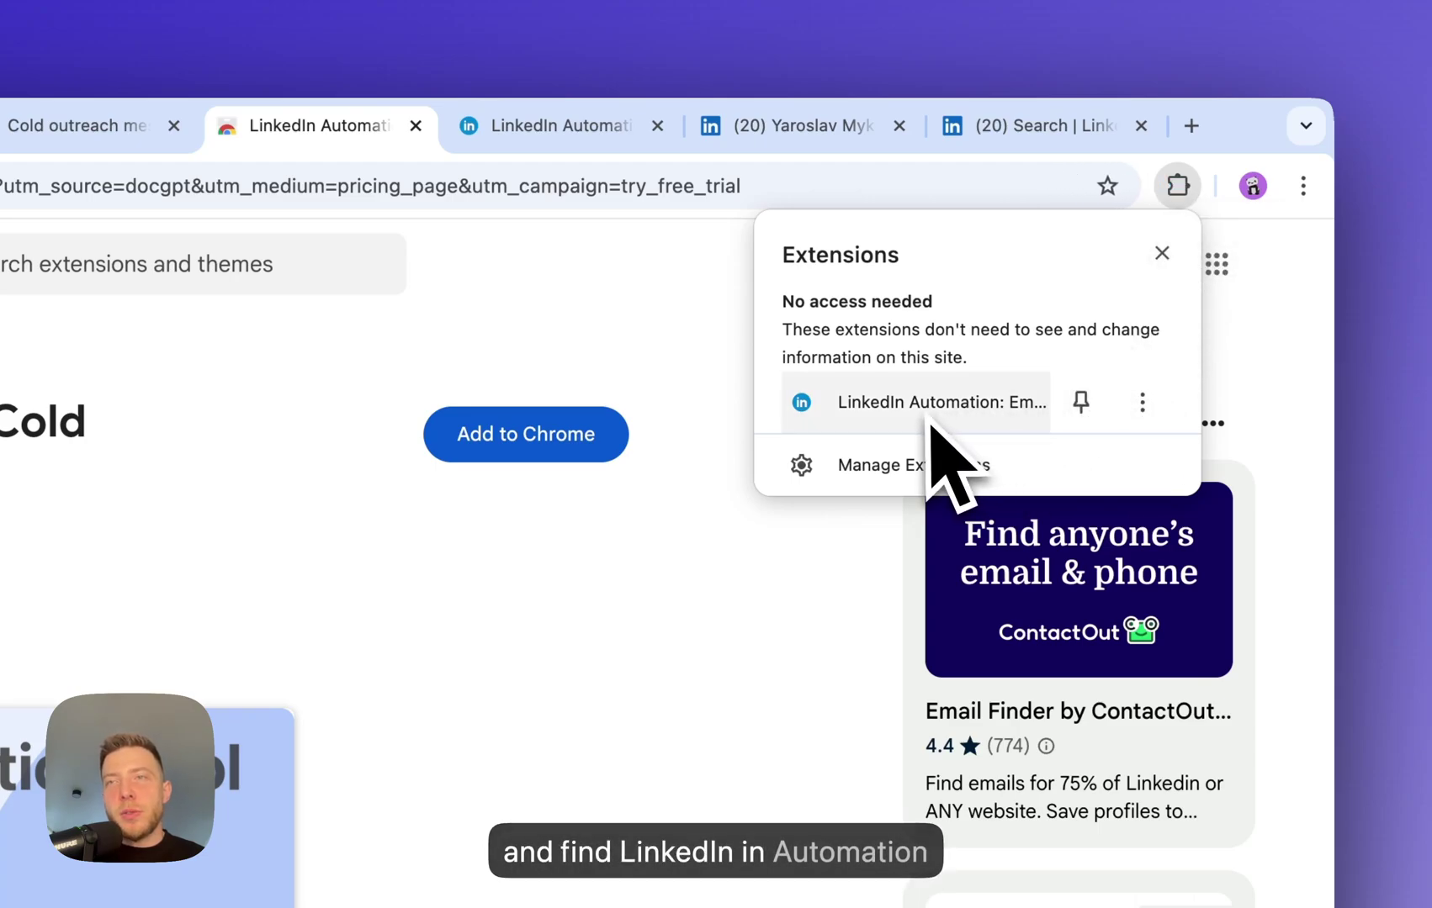
left_click(1088, 425)
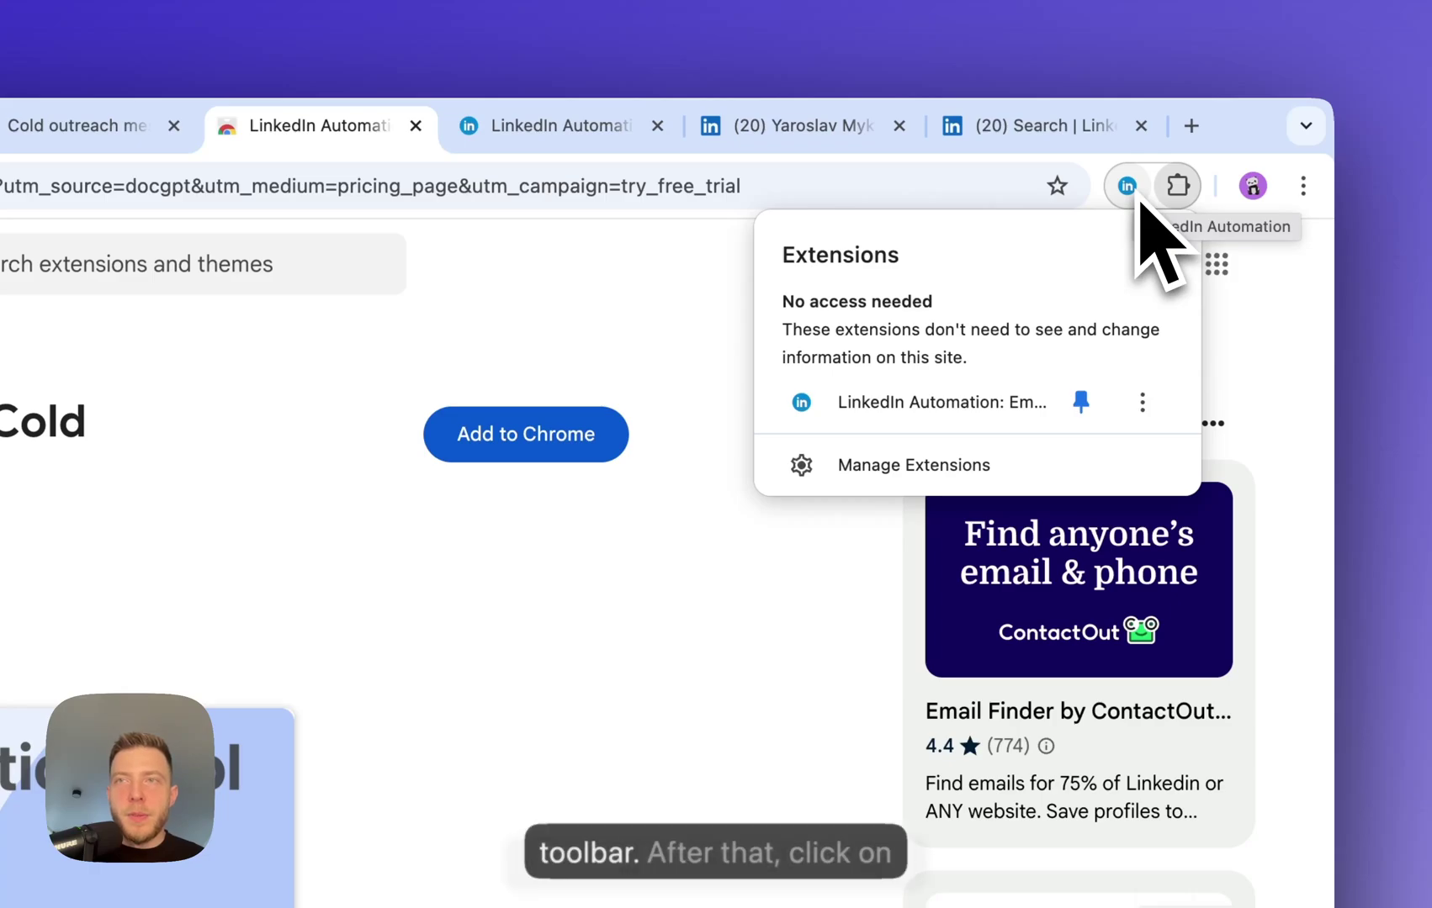
left_click(503, 772)
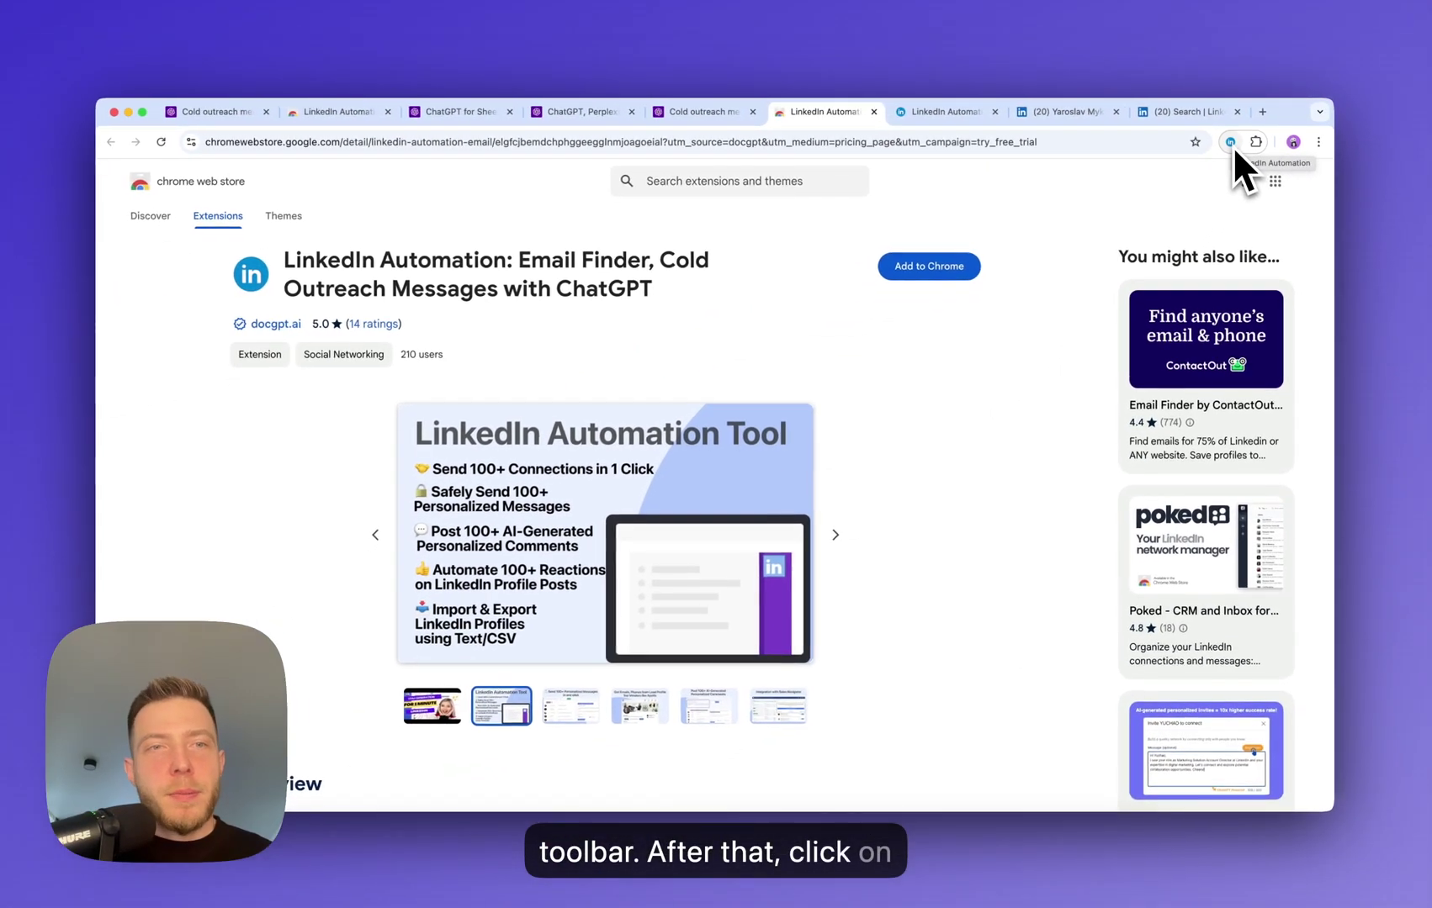
Submit the email to activate the extension and launch its full dashboard in a new tab.
left_click(1231, 146)
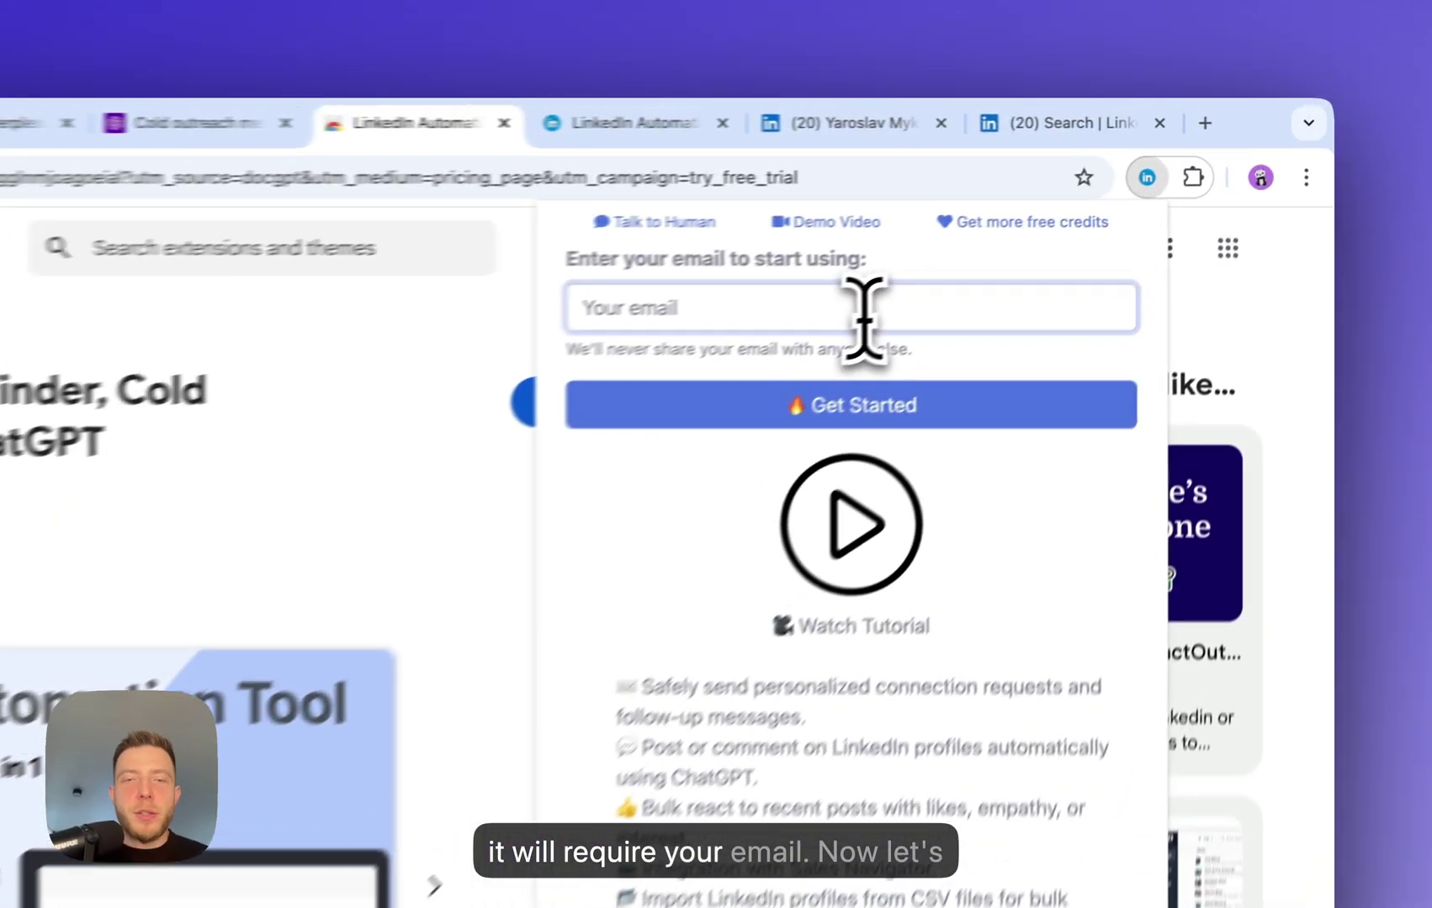
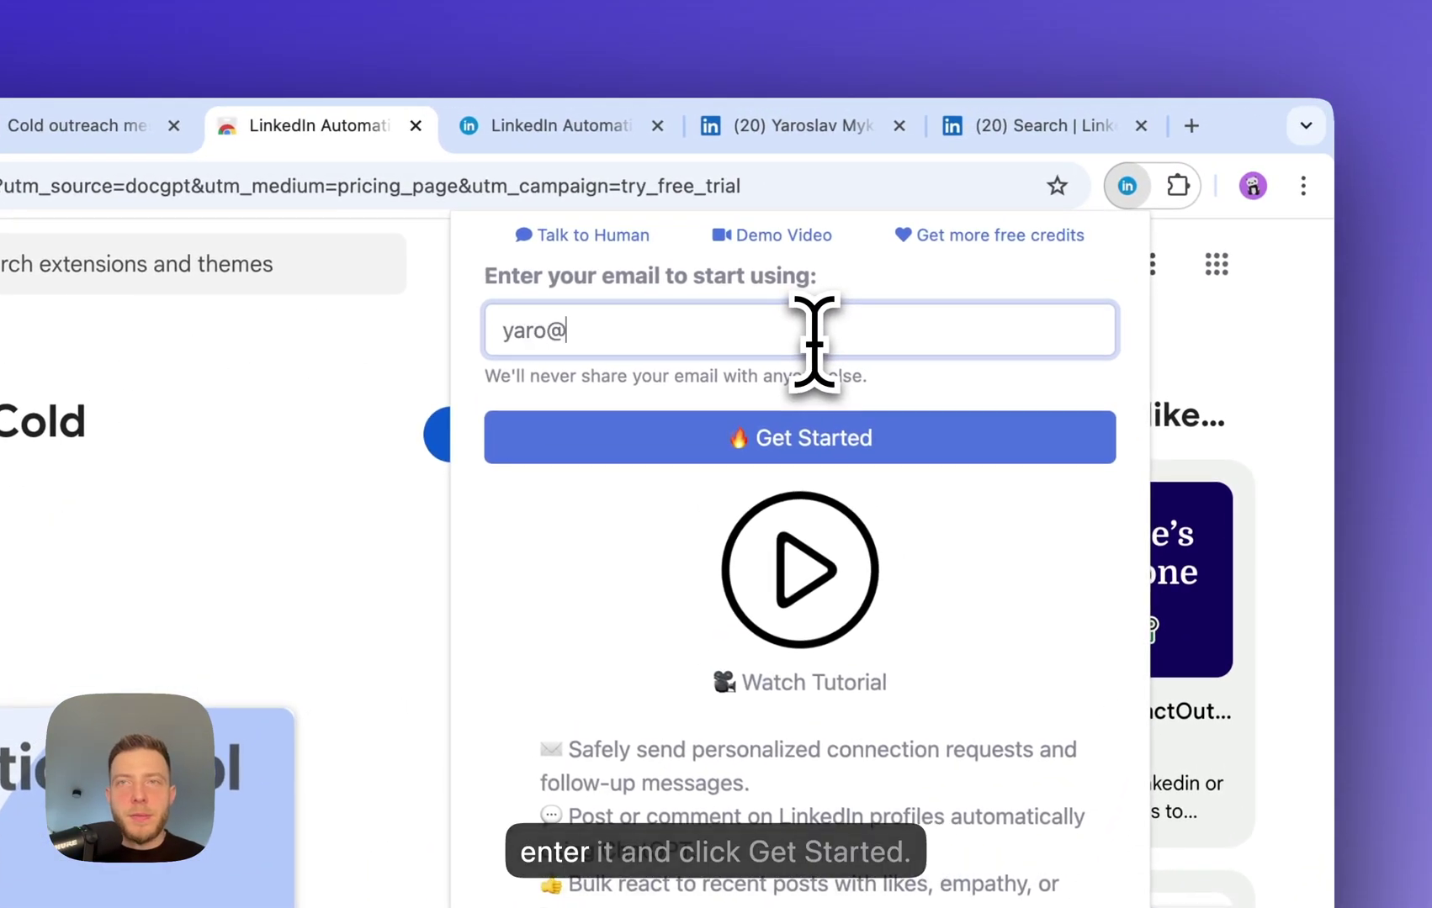
left_click(757, 443)
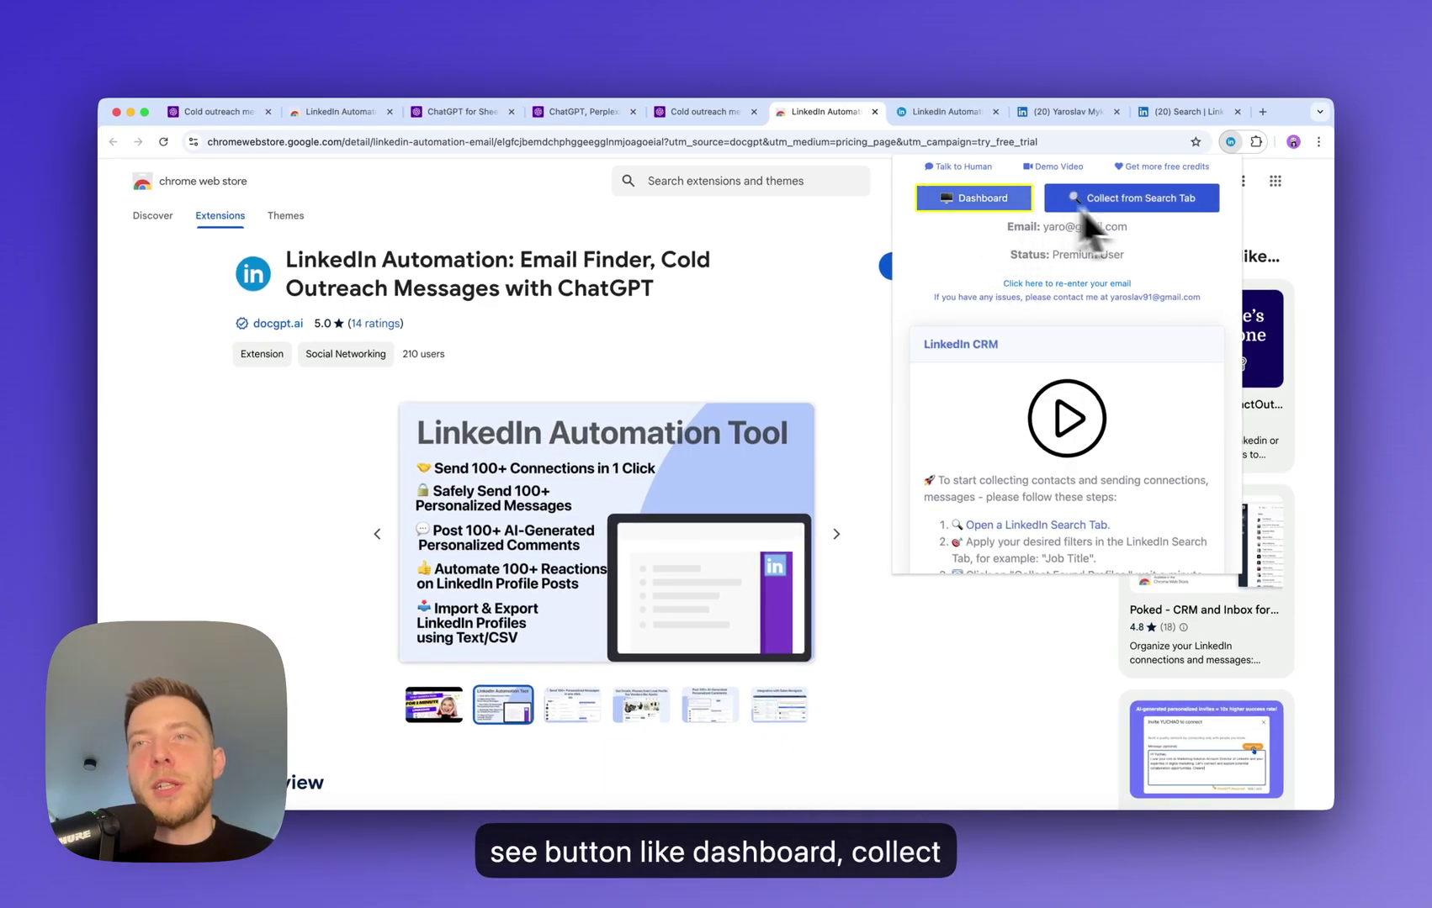
scroll(1164, 278, "down", 3)
scroll(1163, 278, "up", 3)
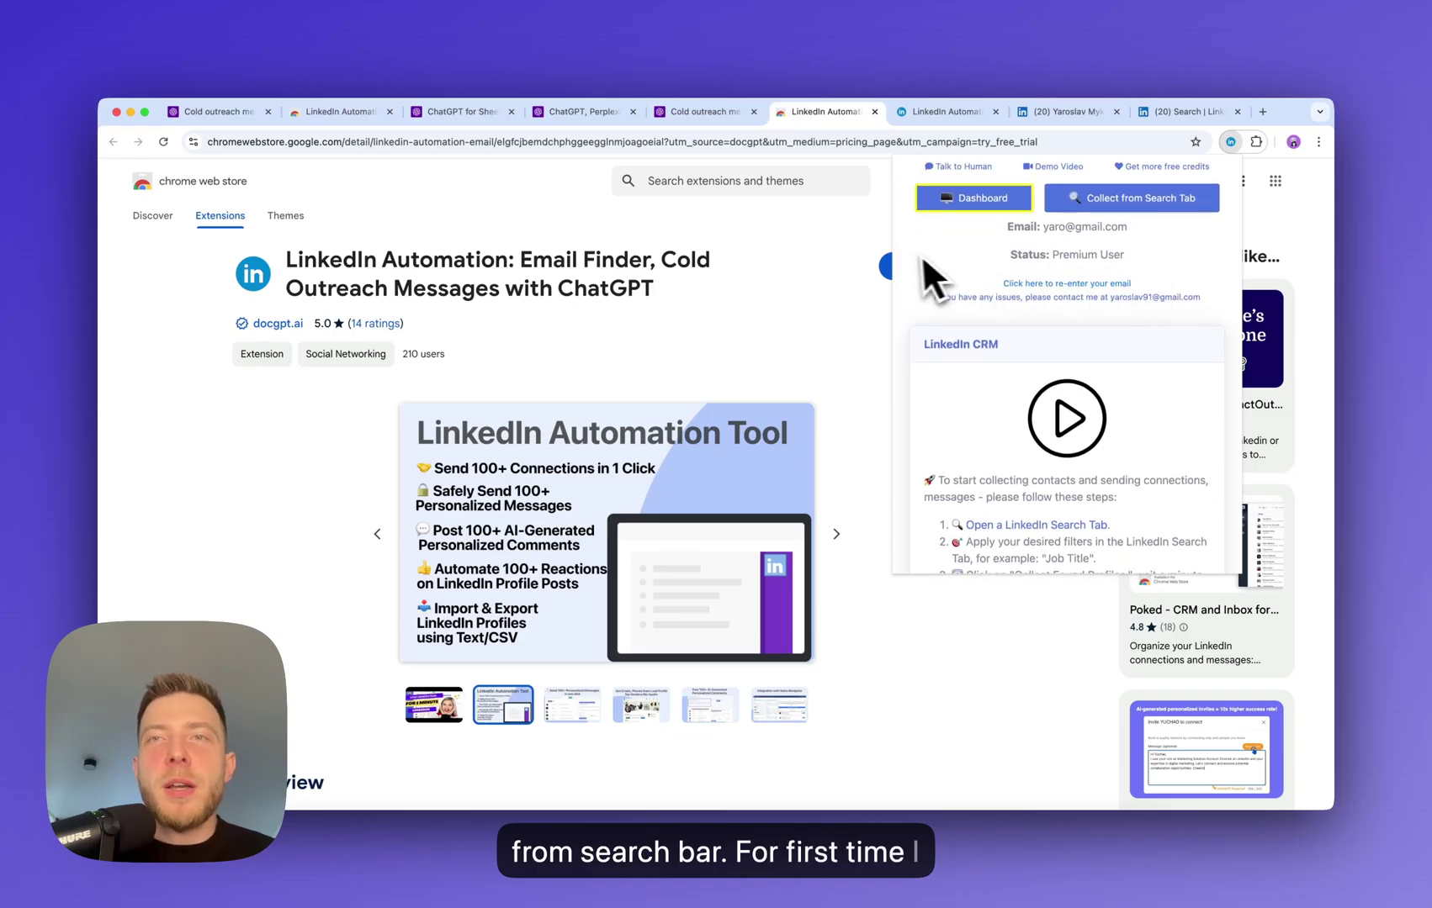
left_click(969, 203)
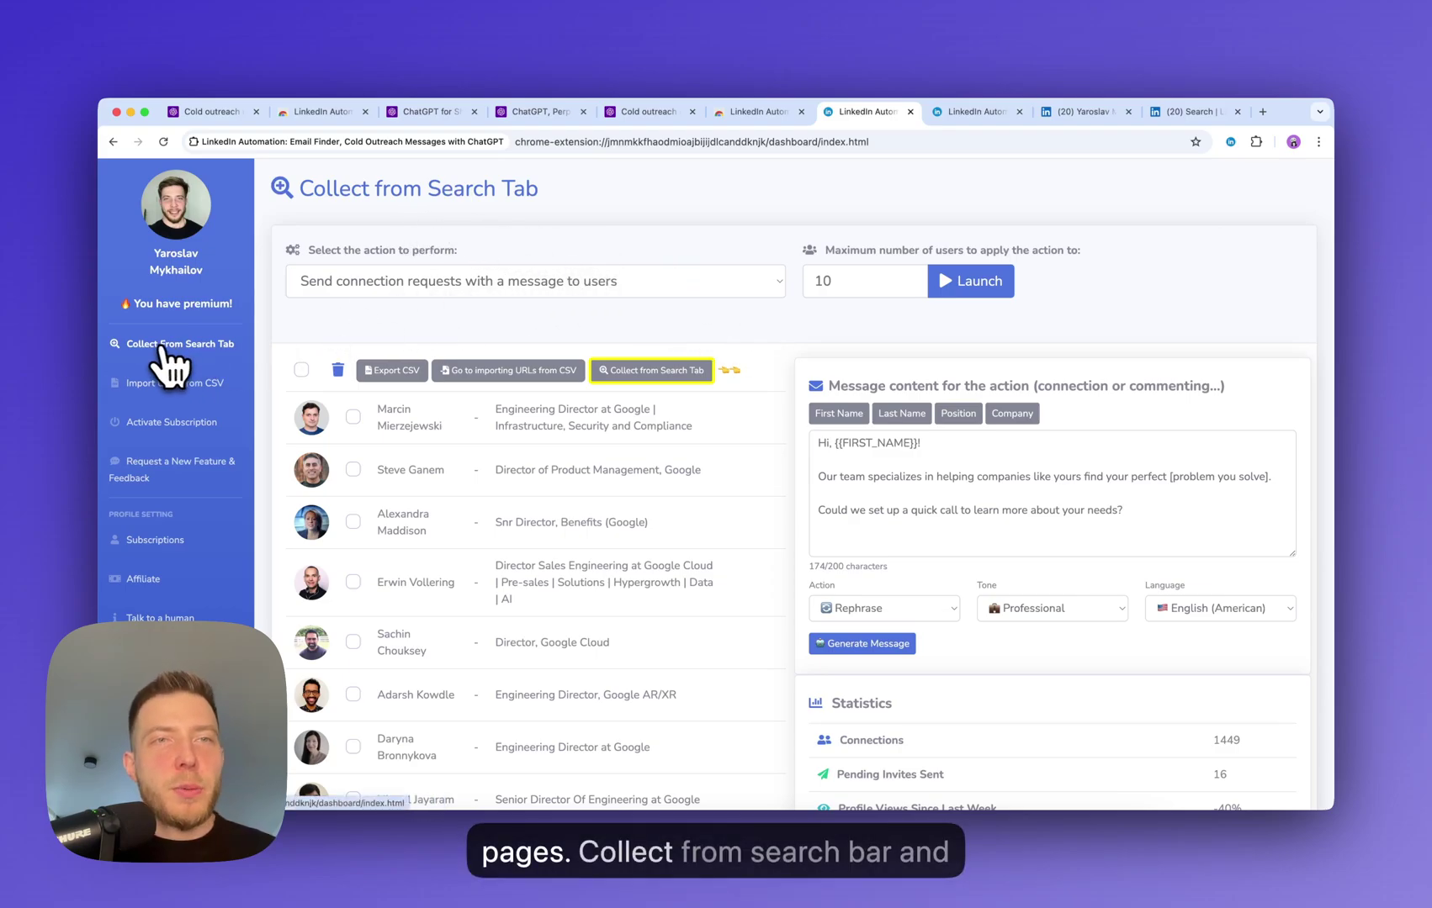
left_click(135, 393)
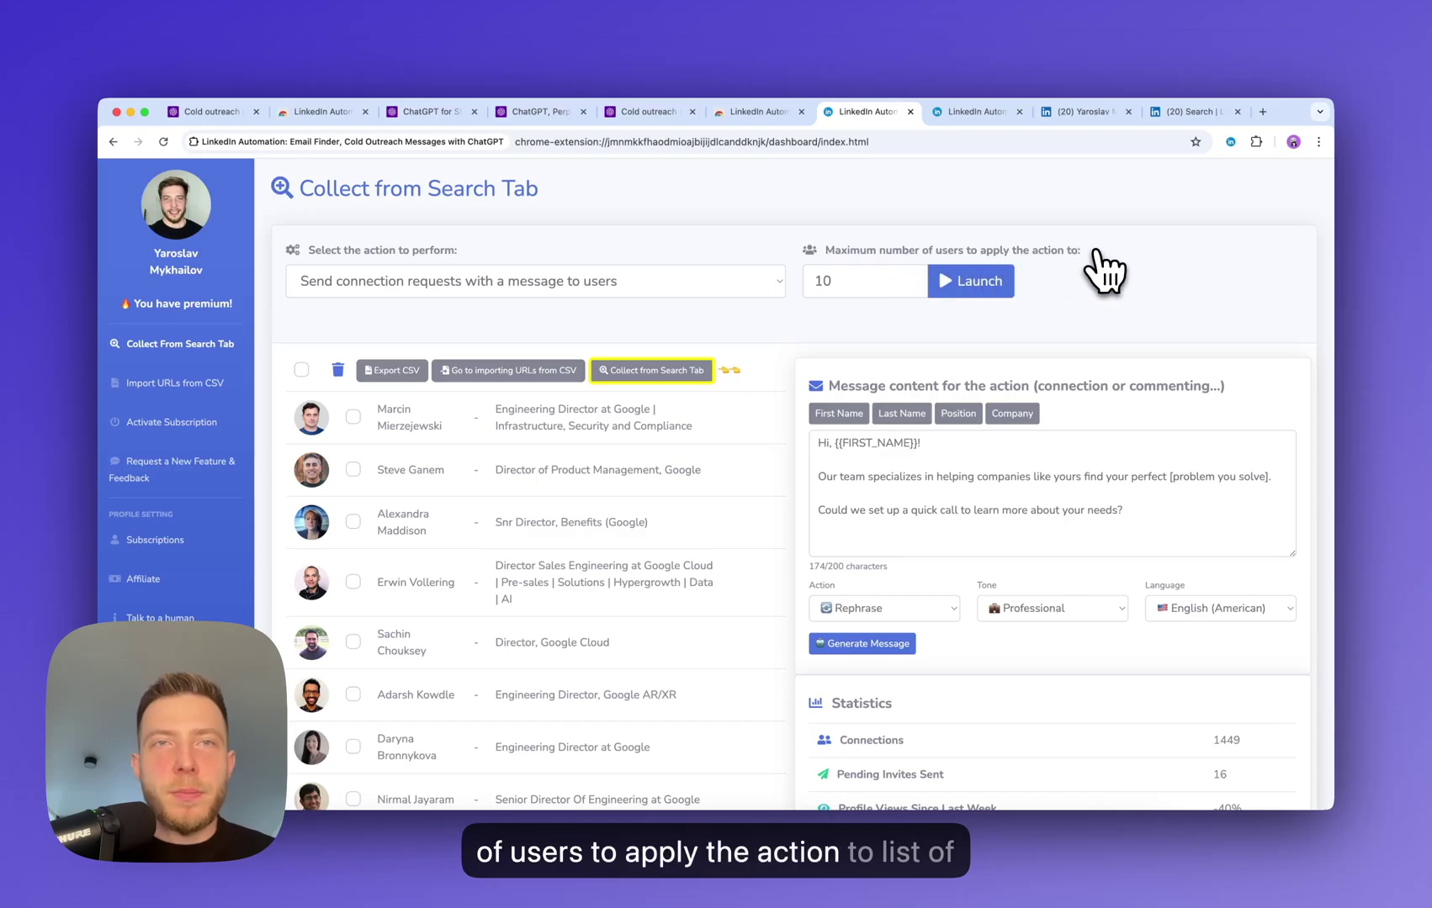
scroll(686, 319, "down", 2)
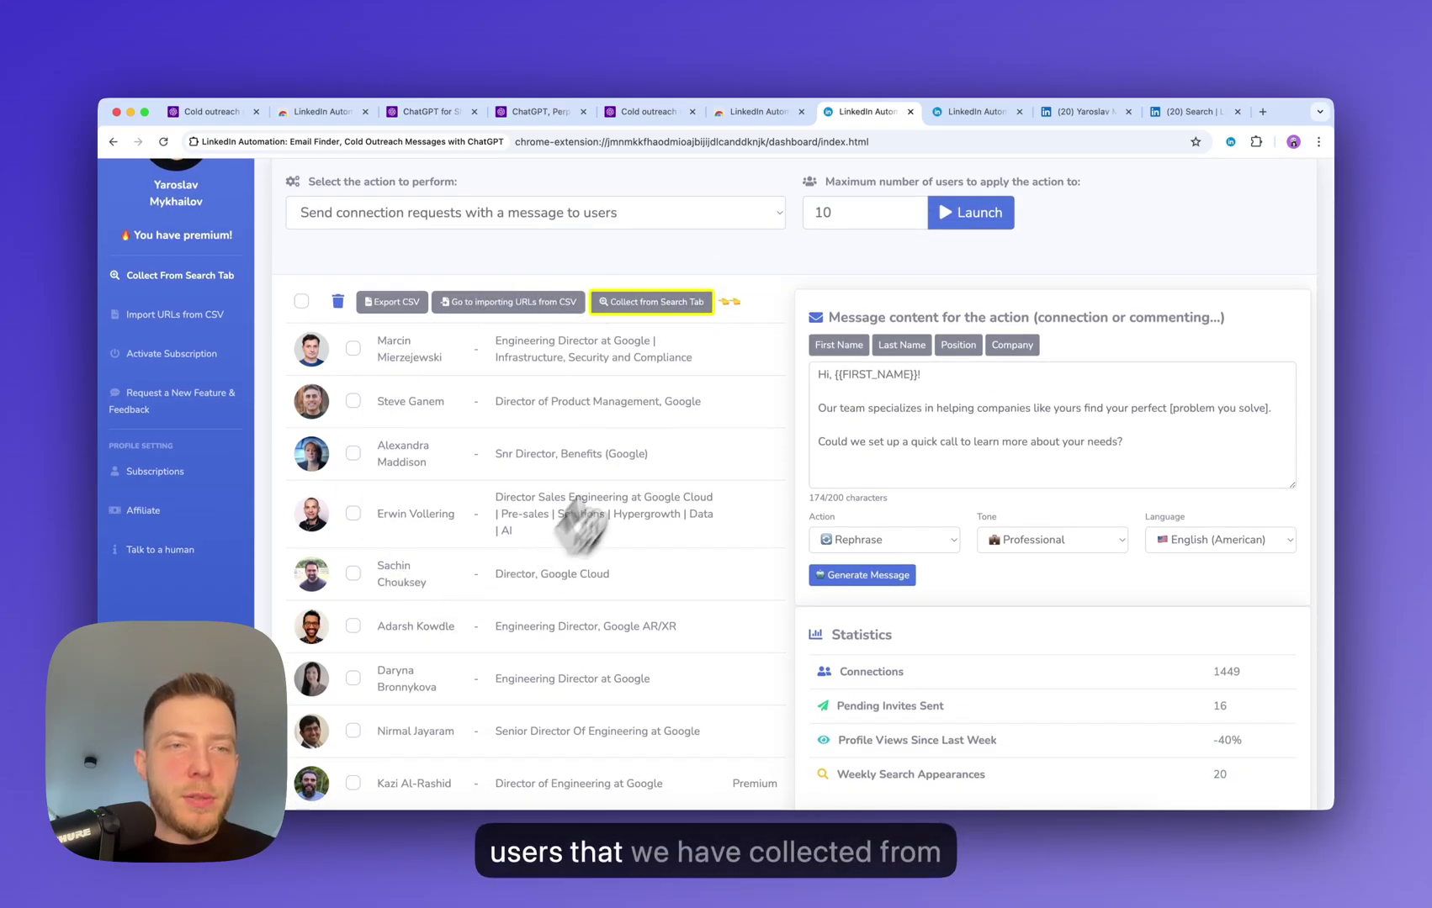
scroll(565, 572, "down", 1)
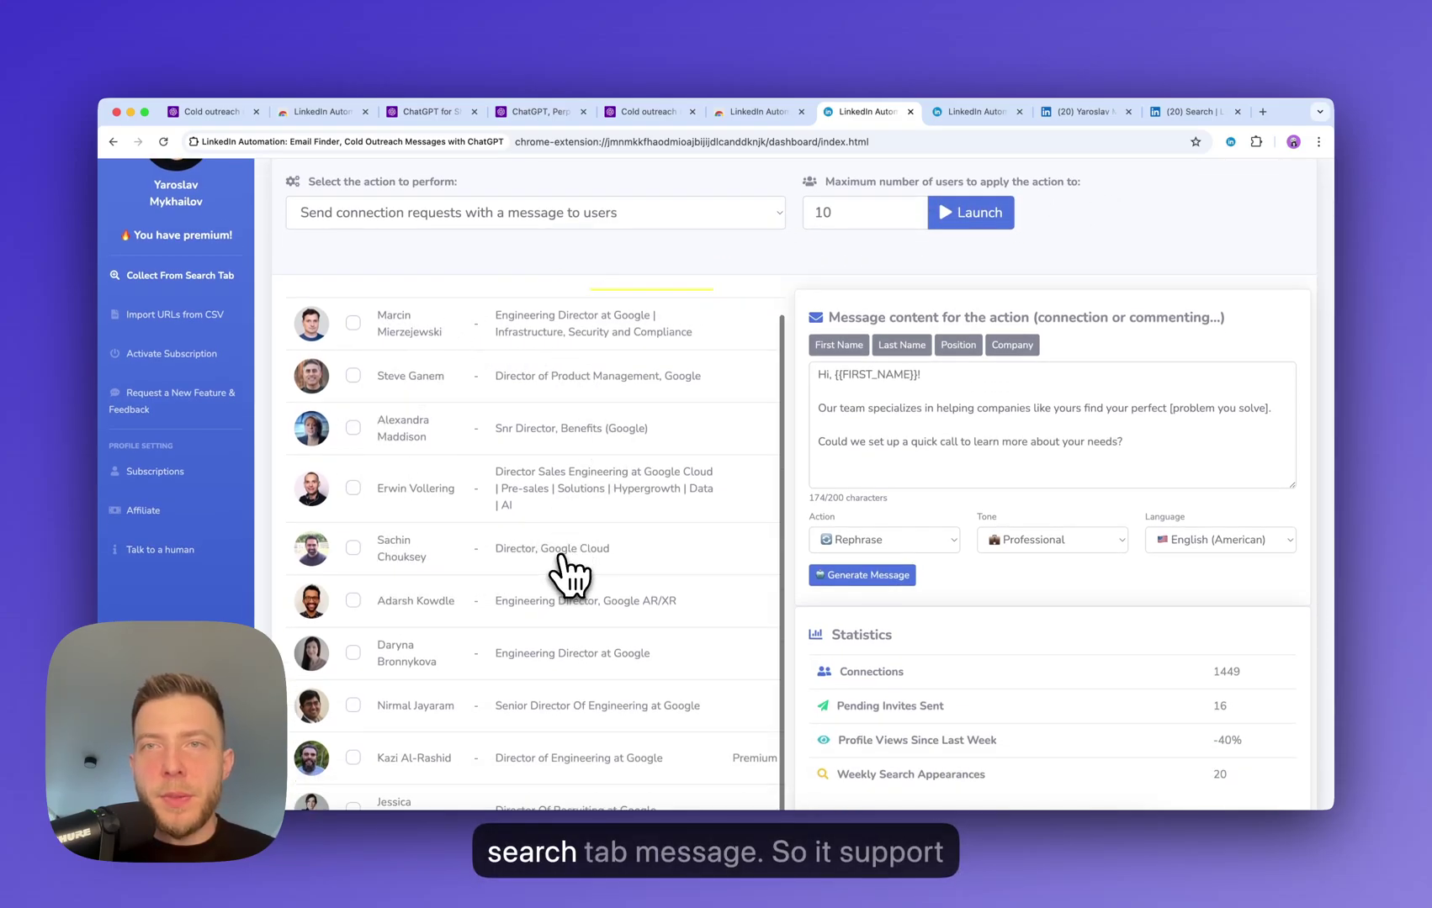
left_click(1006, 393)
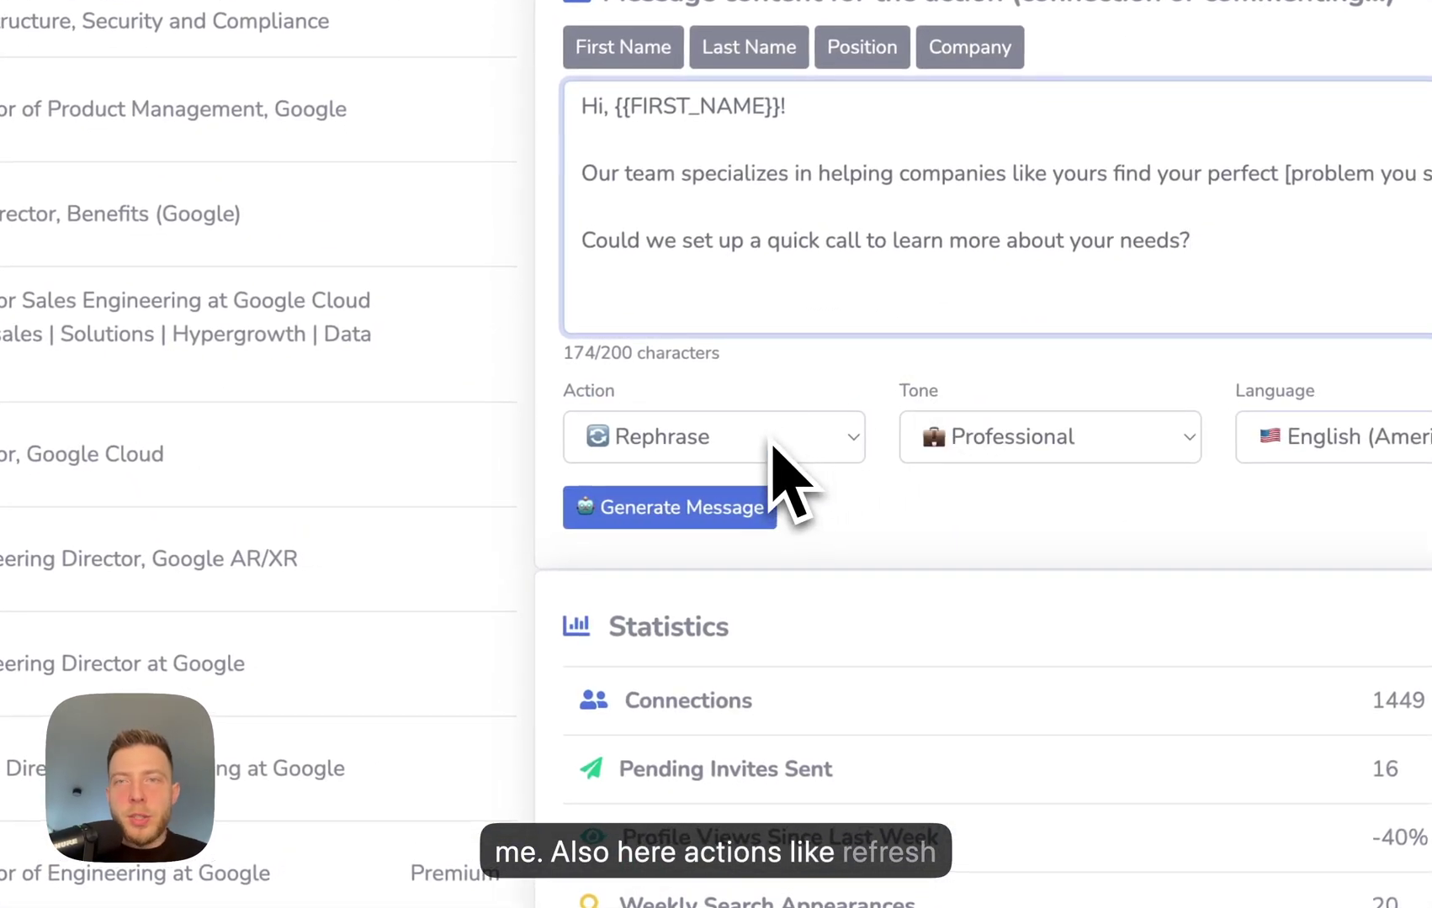
left_click(771, 445)
left_click(906, 424)
left_click(825, 528)
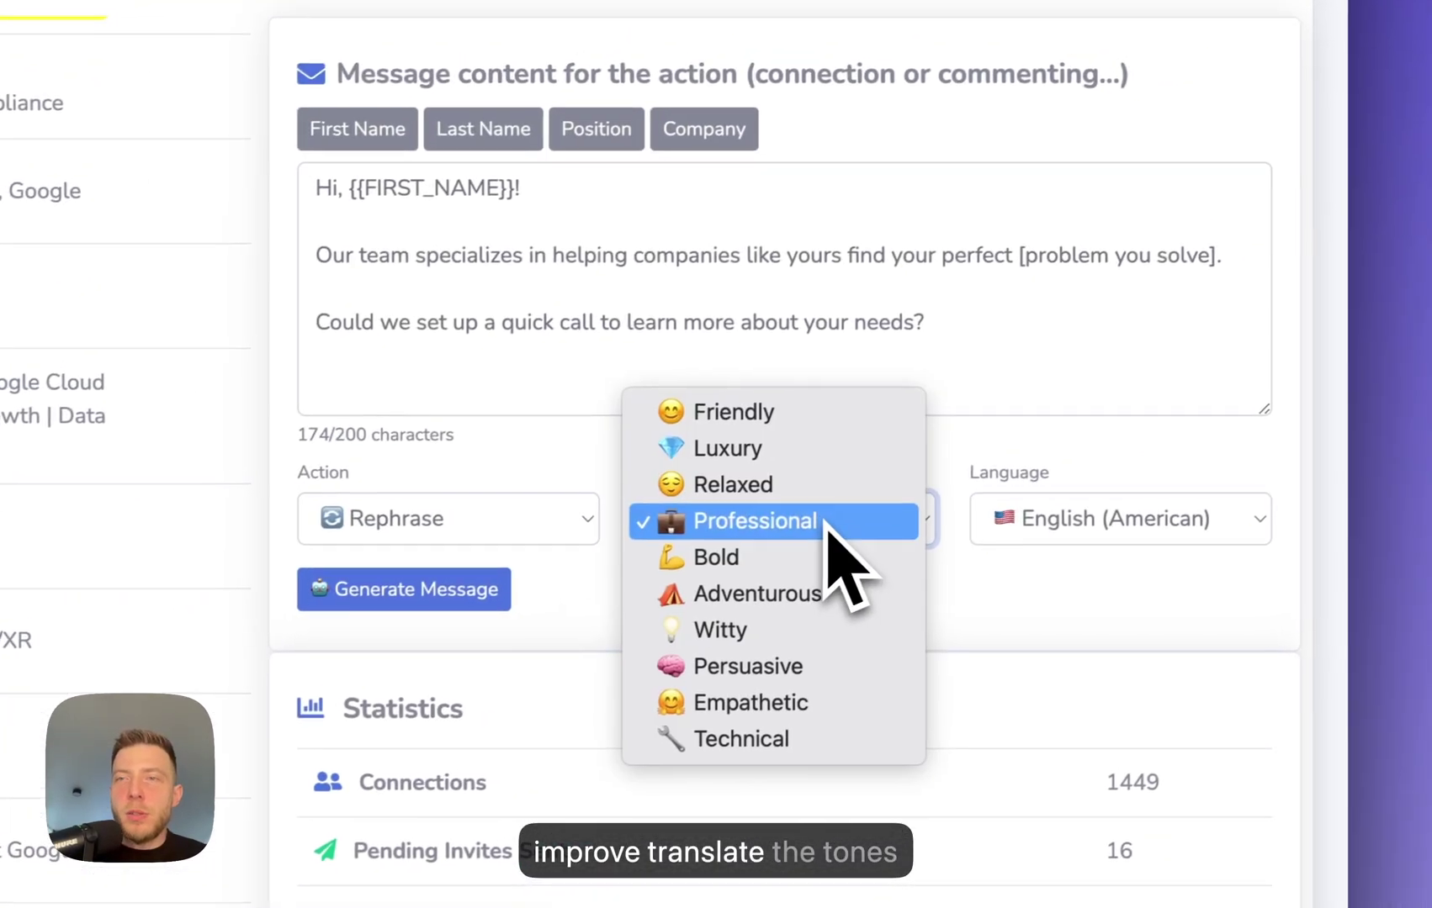
left_click(1085, 520)
left_click(694, 447)
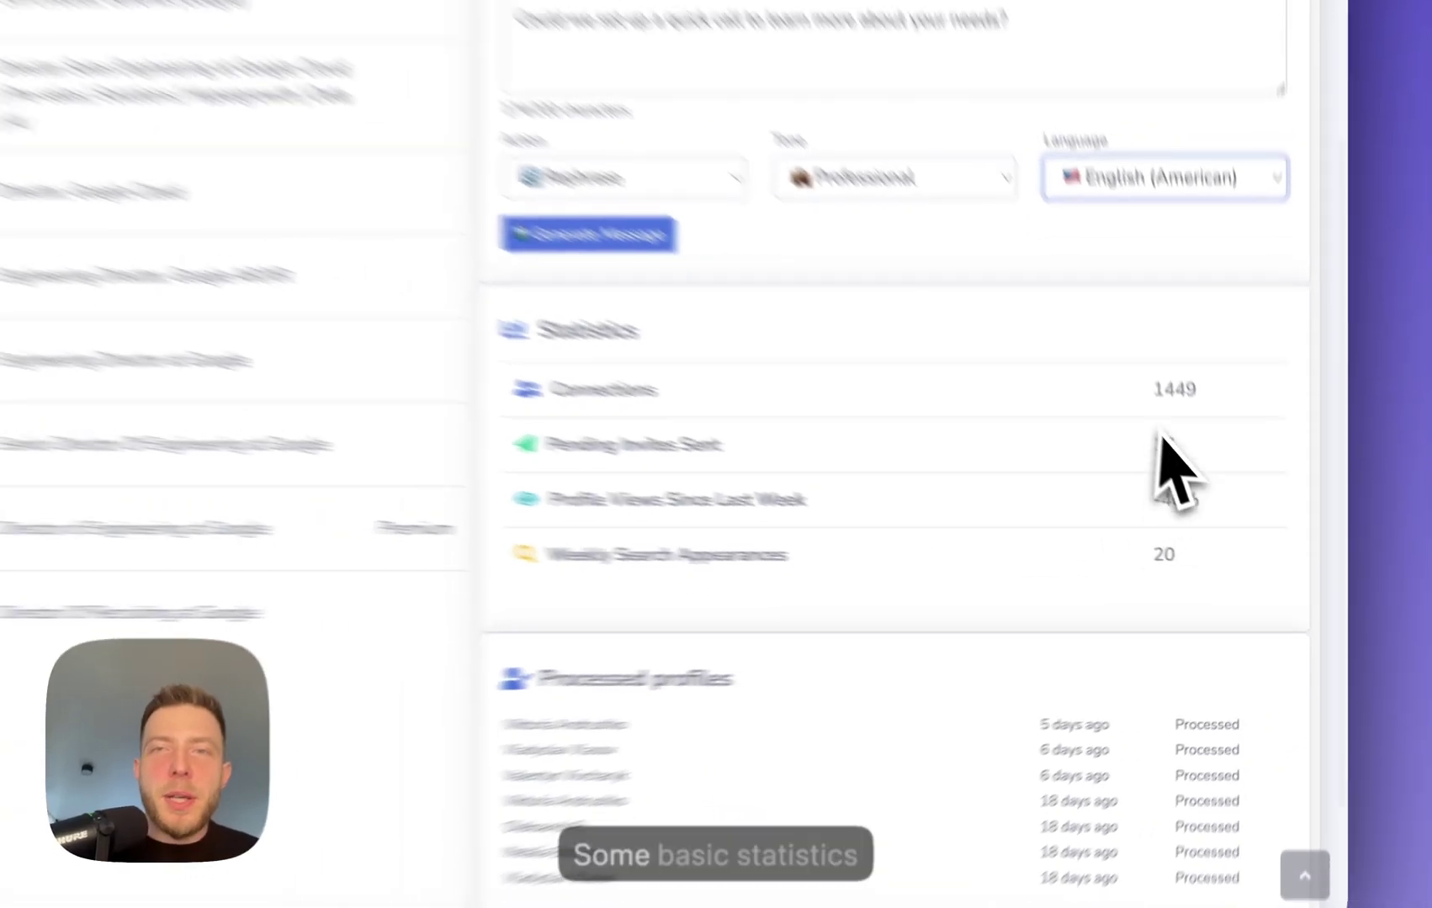
scroll(1204, 566, "down", 2)
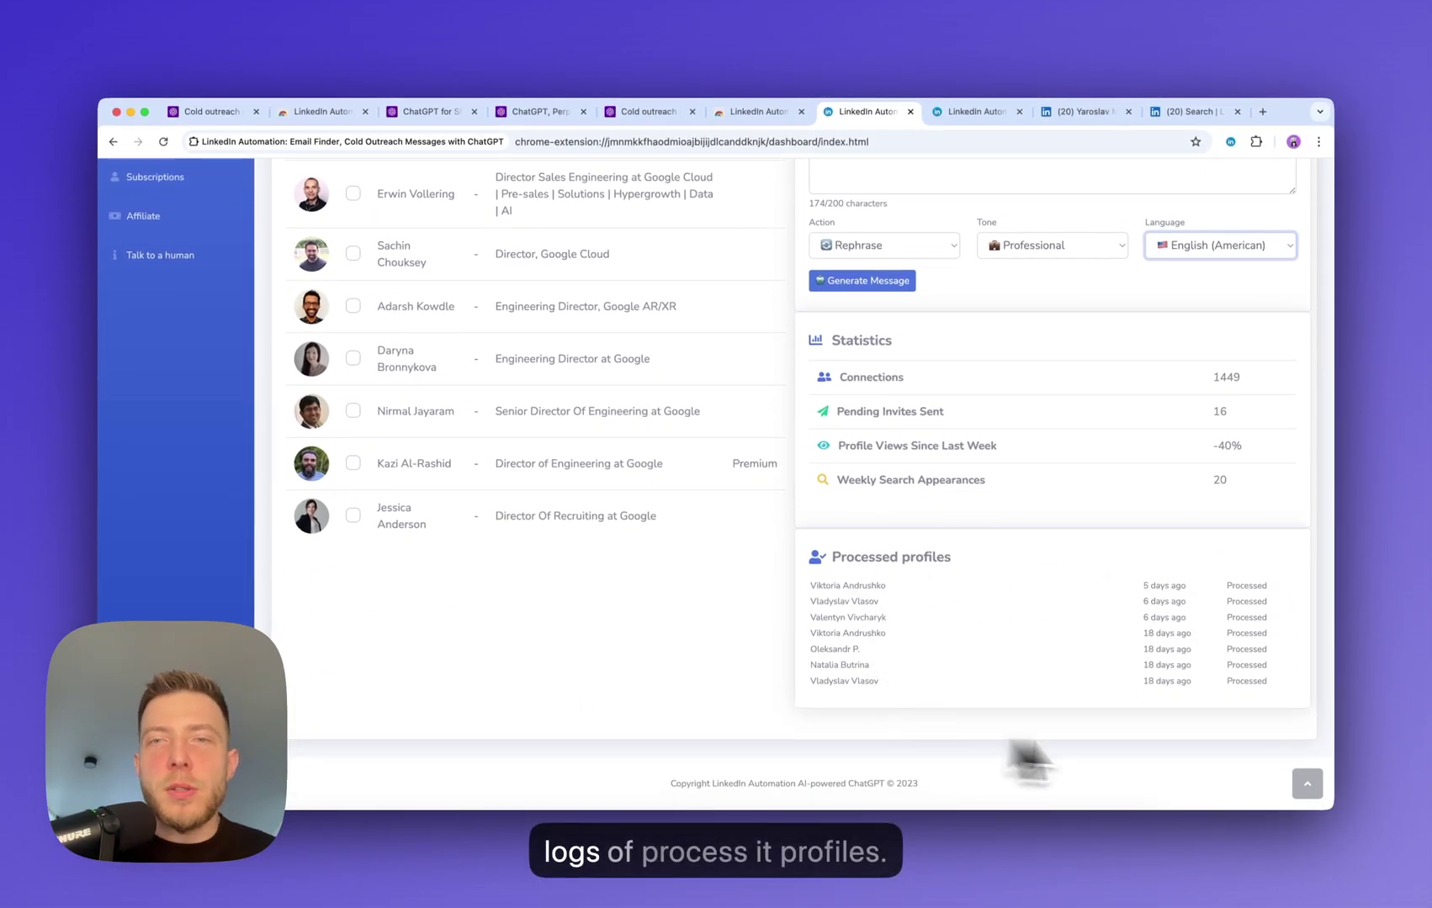
scroll(993, 694, "up", 5)
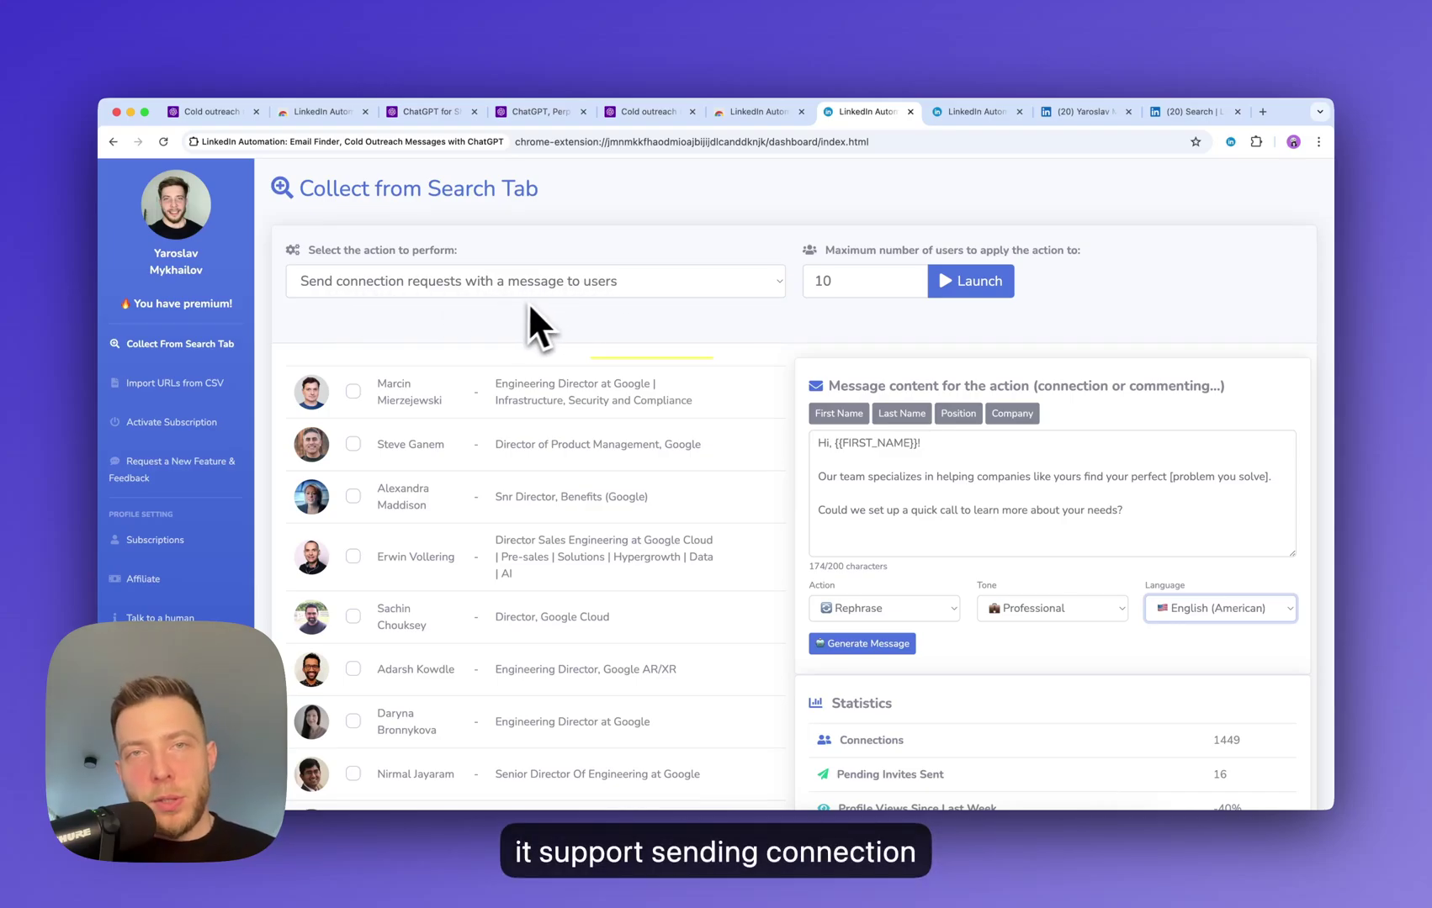
Choose reacting to users' latest posts with LIKE and raise the post count to 5.
left_click(673, 285)
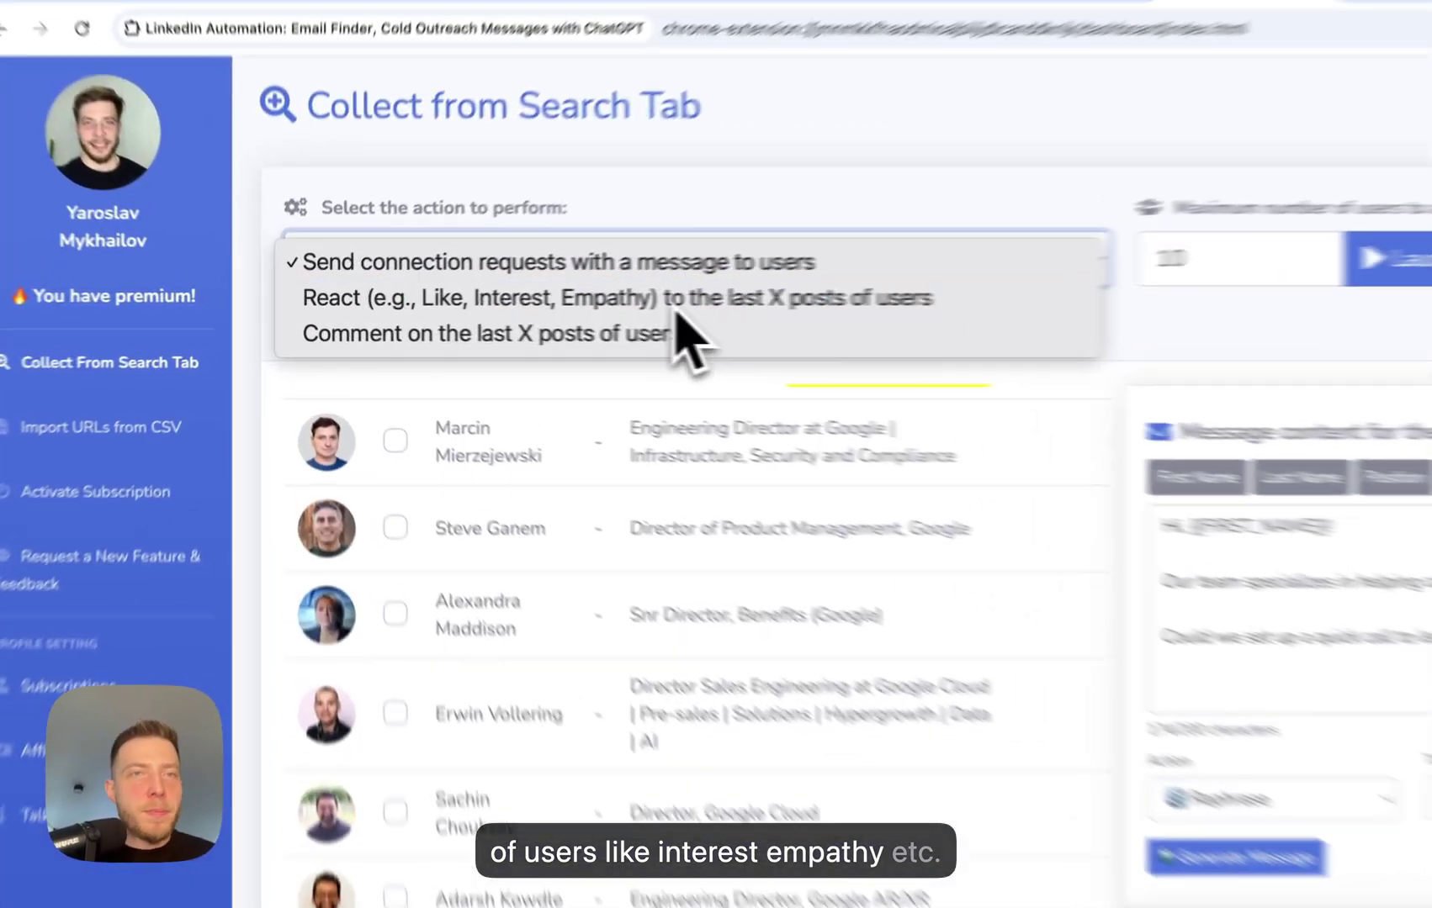
left_click(523, 309)
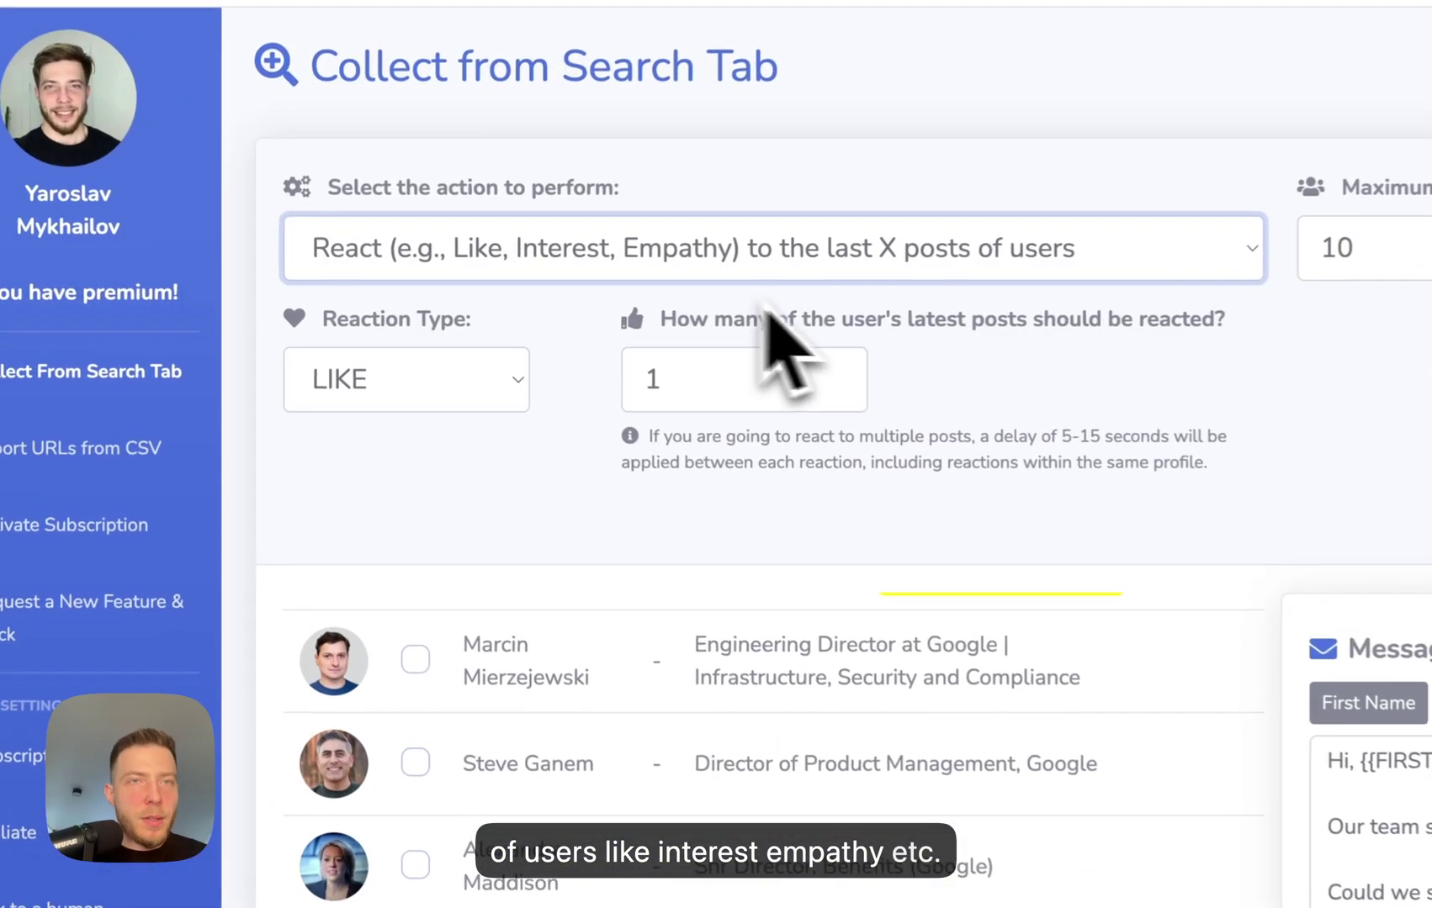
left_click(447, 380)
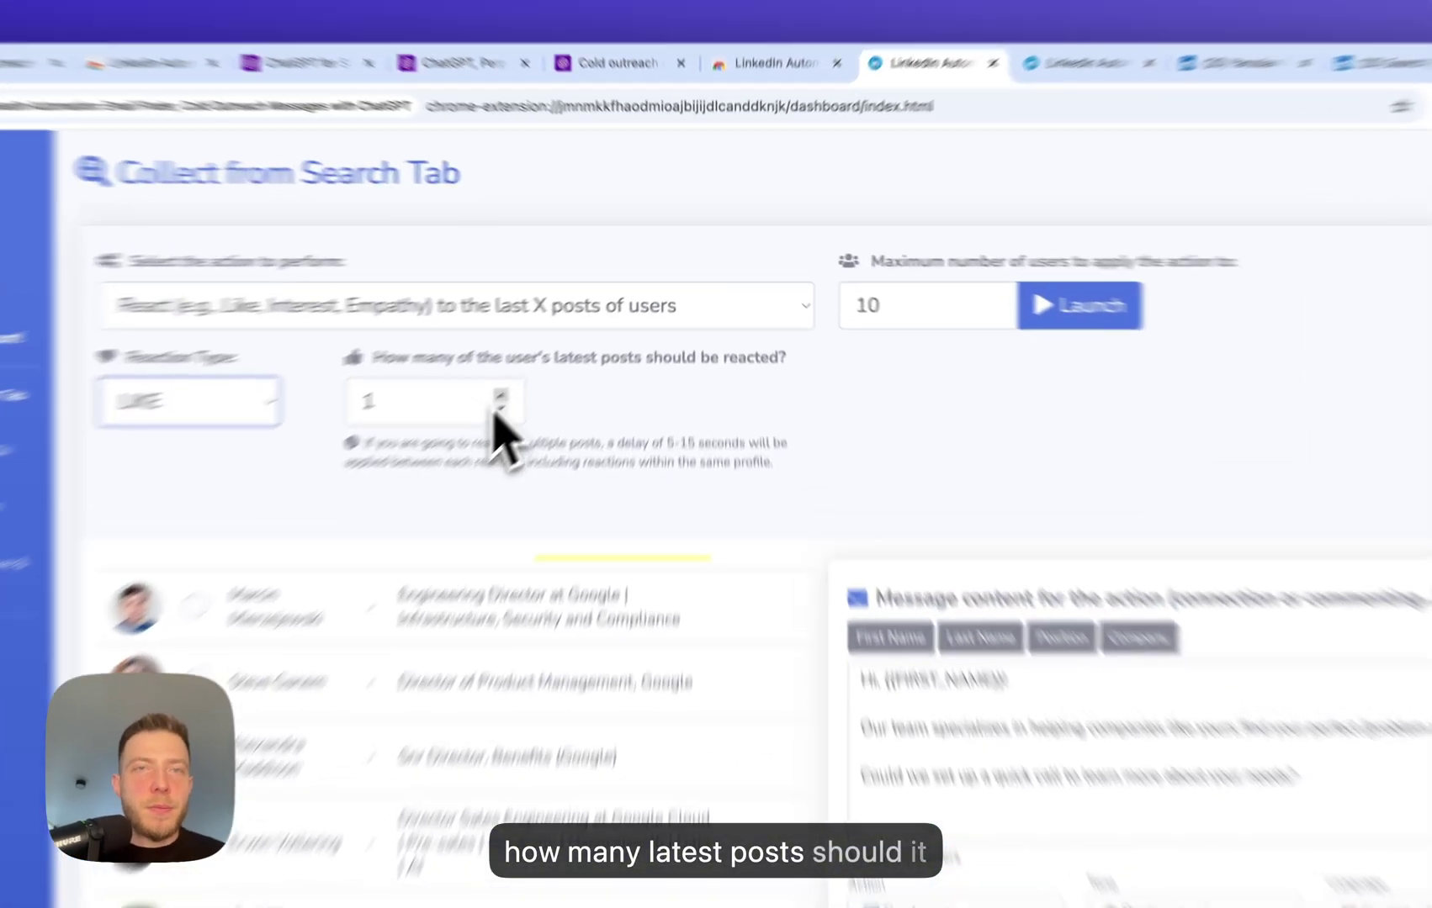
left_click(566, 342)
left_click(566, 341)
left_click(566, 341)
left_click(566, 341)
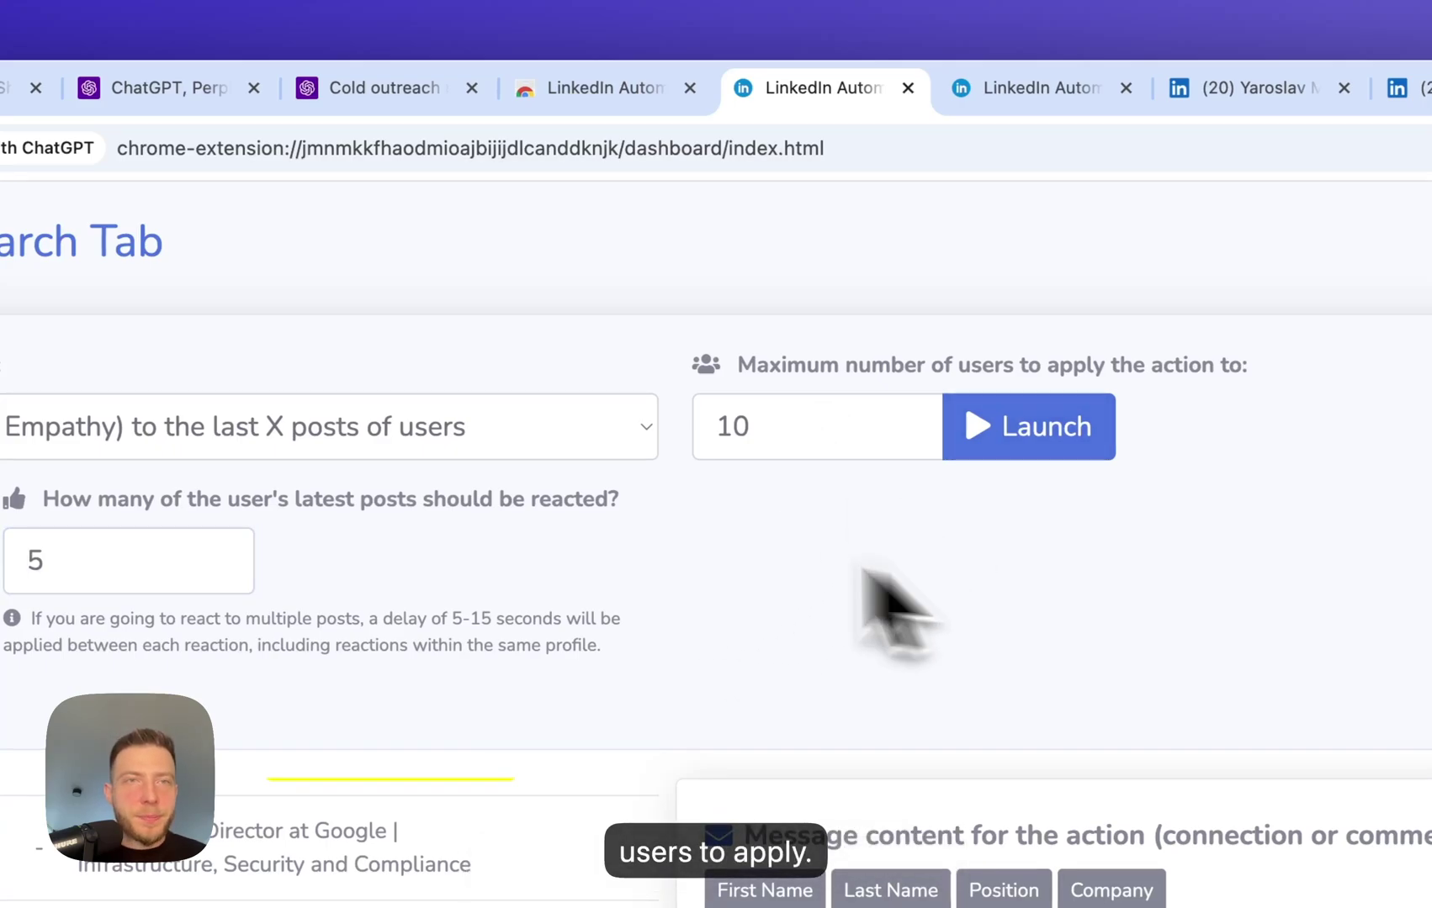
Switch the action to commenting on users' latest posts and begin editing the comment count.
left_click(425, 438)
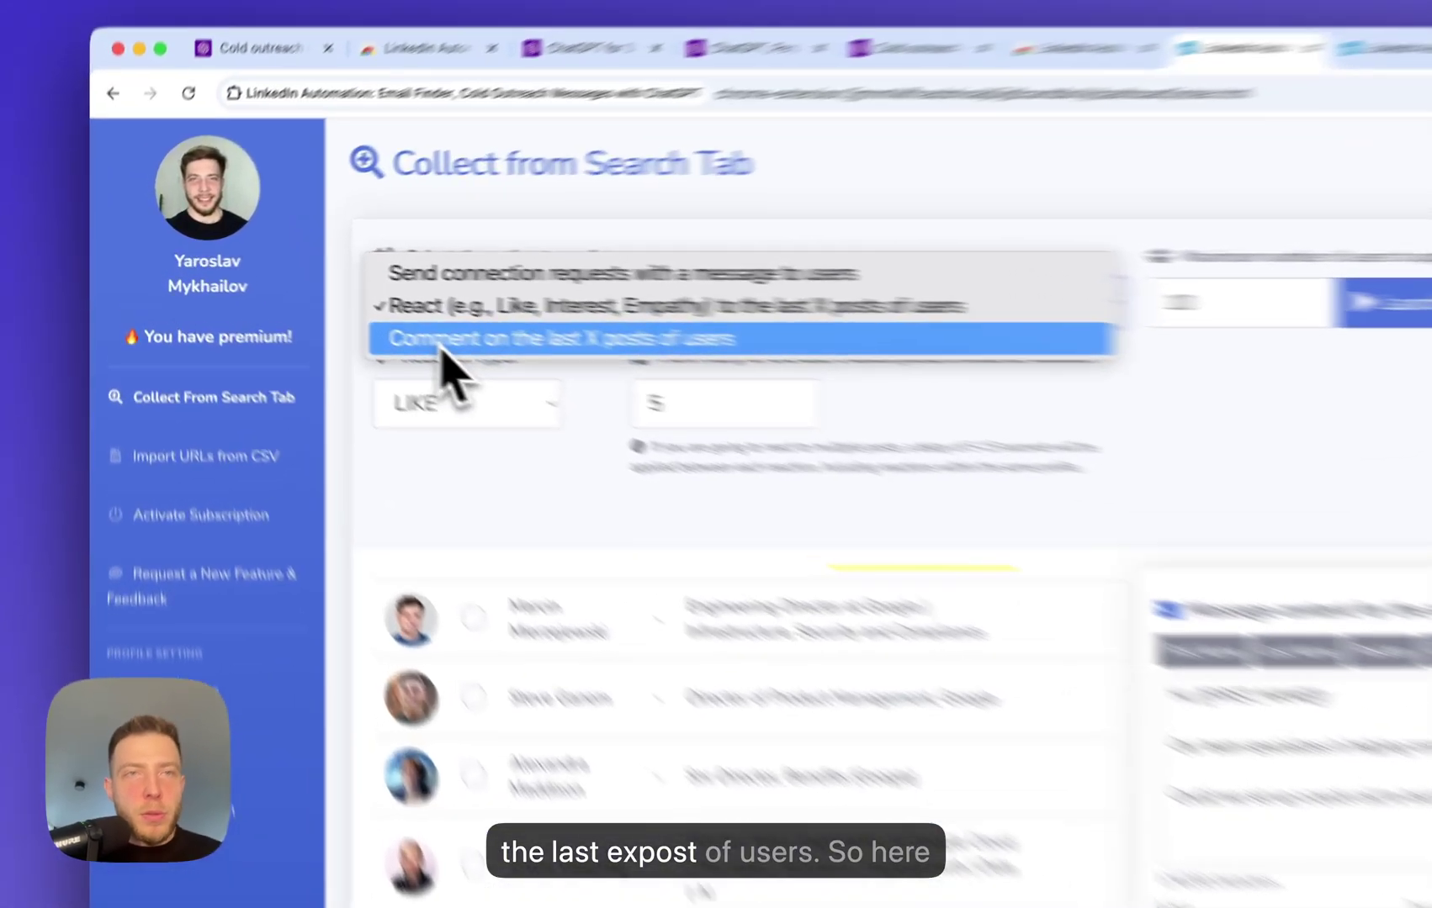
left_click(442, 340)
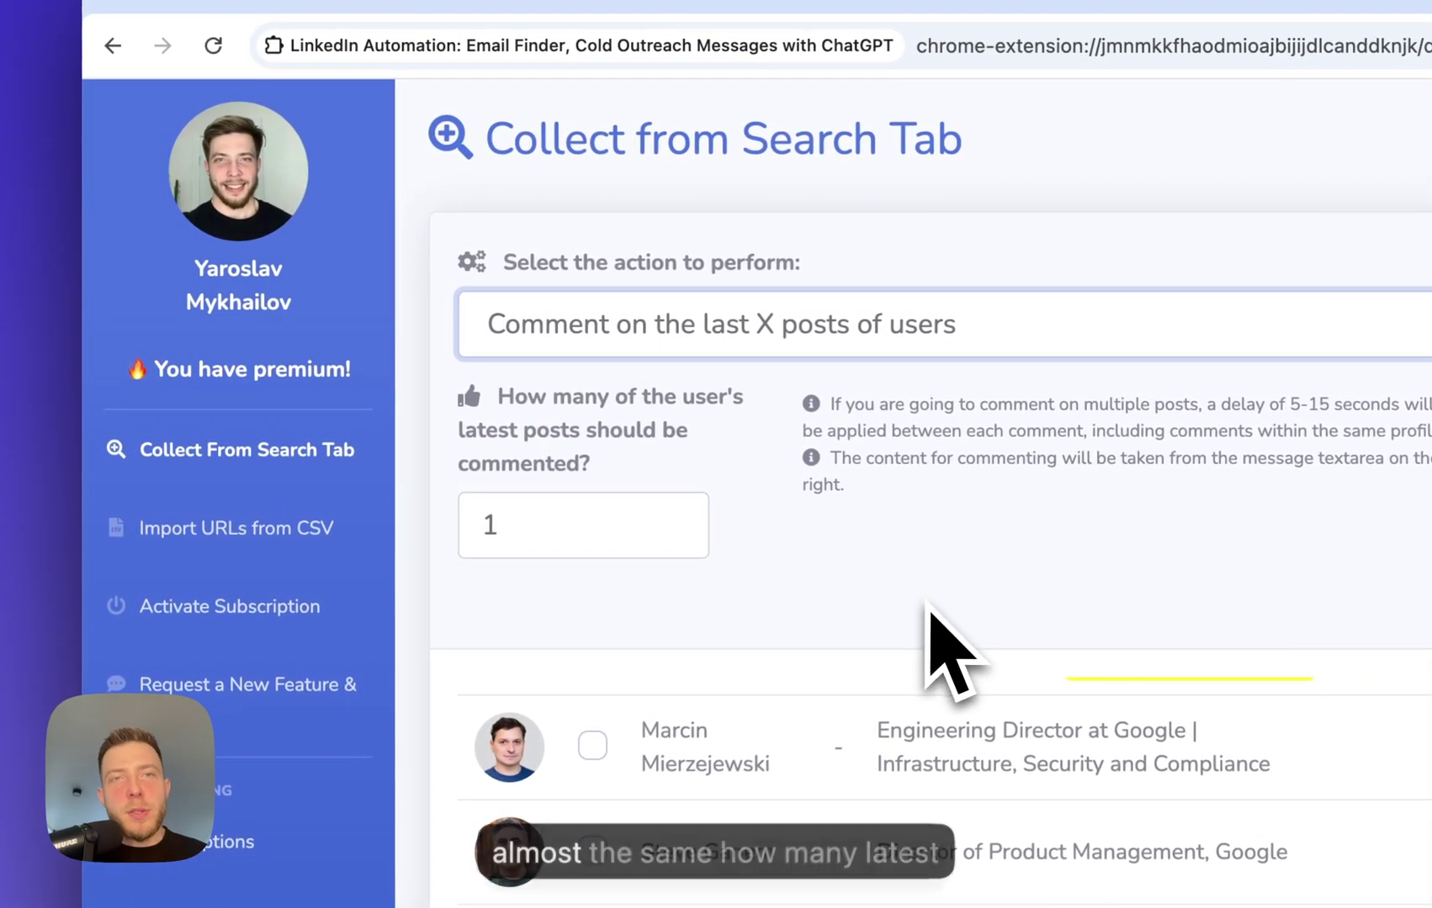
left_click(624, 554)
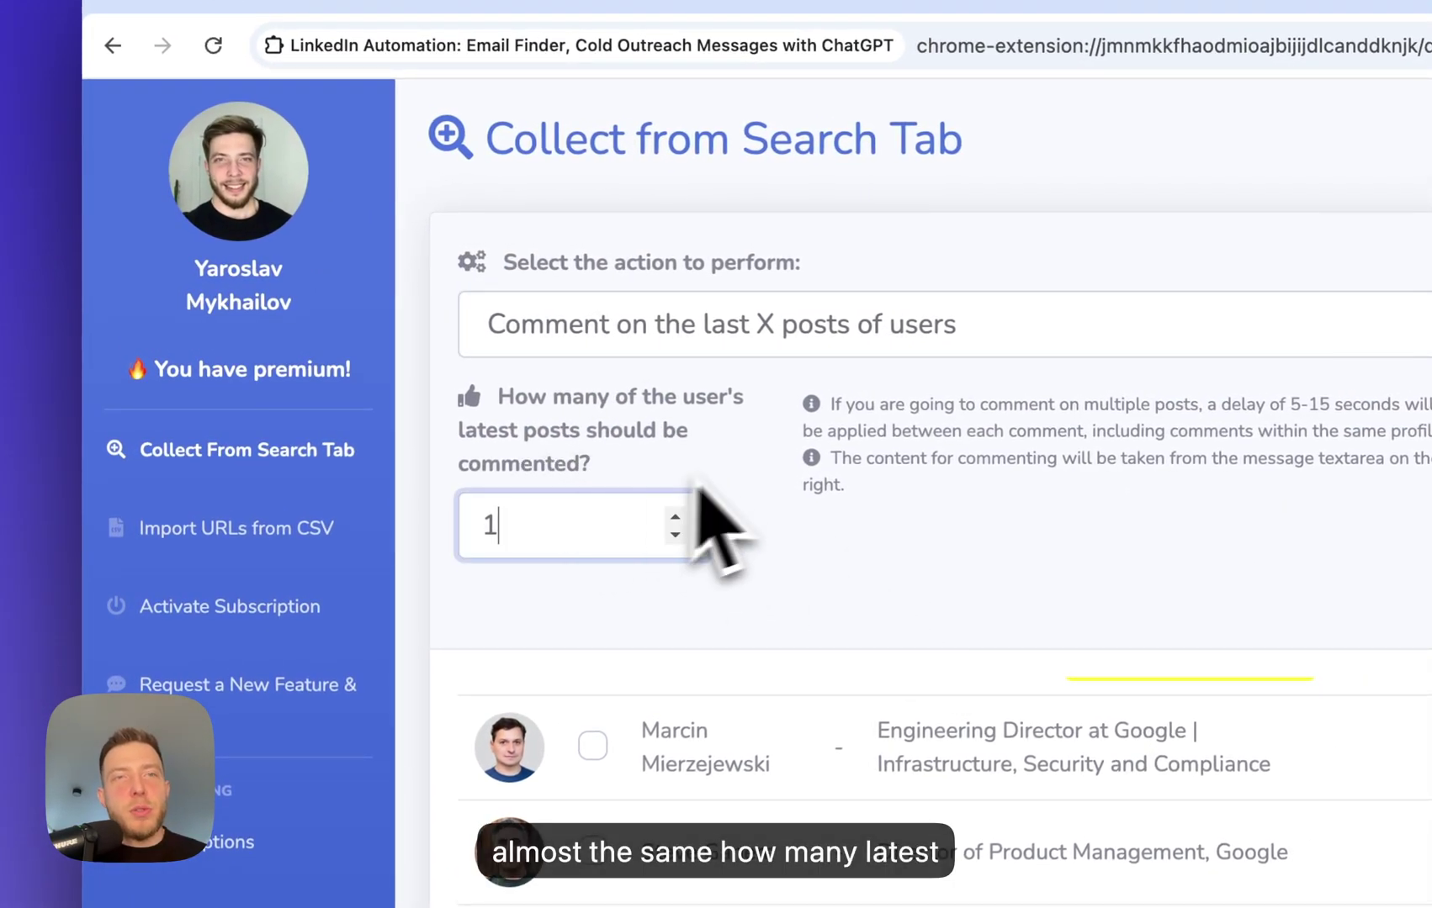
left_click(675, 517)
left_click(675, 517)
left_click(675, 517)
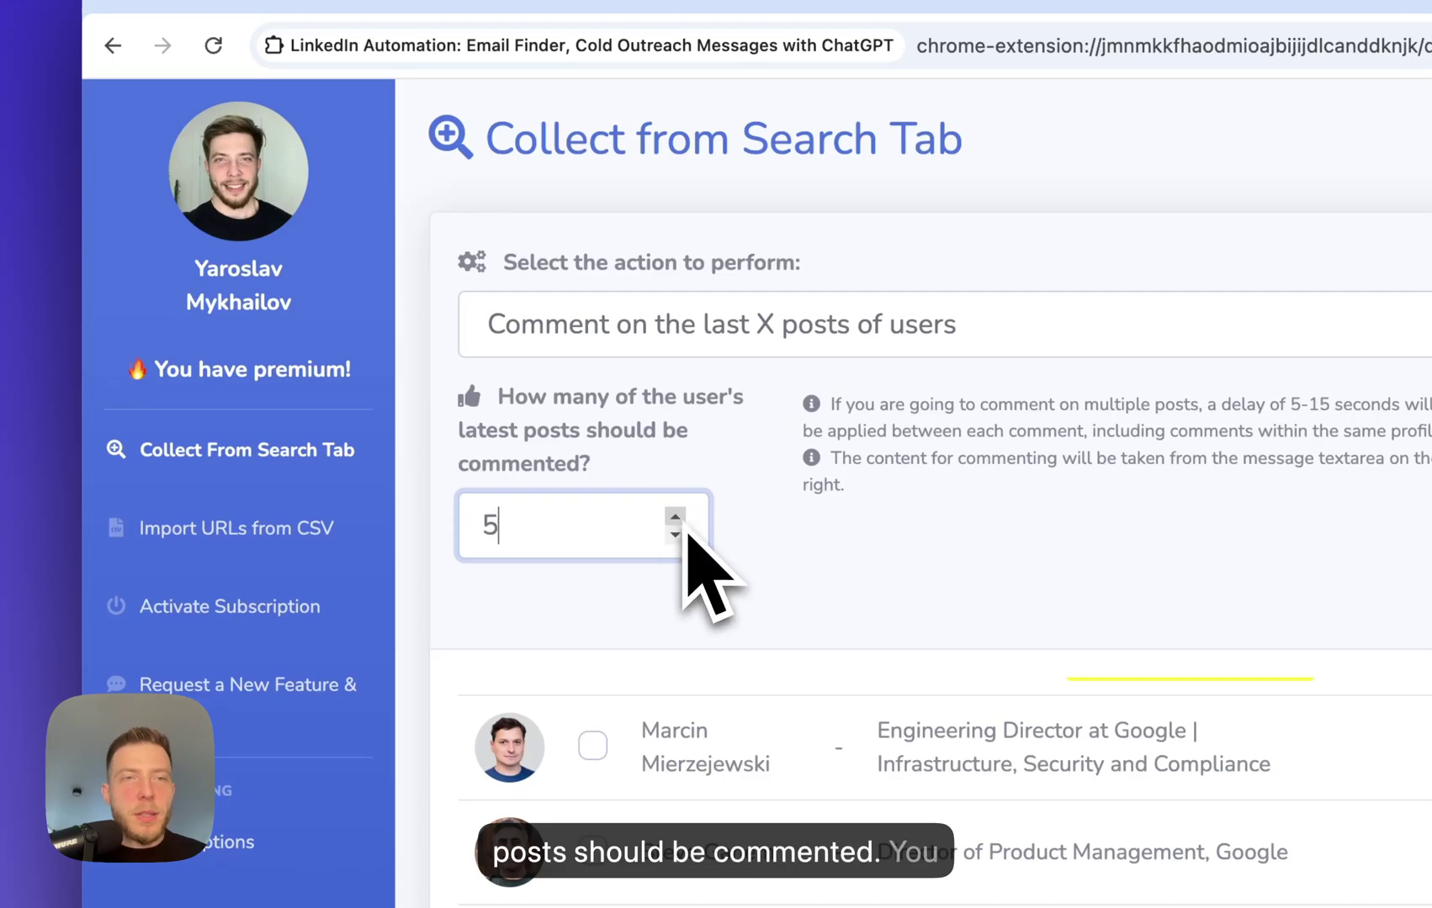
Clear the old comment count for 10000 and select the maximum-users value.
key("BackSpace")
type("1999")
key("BackSpace")
key("BackSpace")
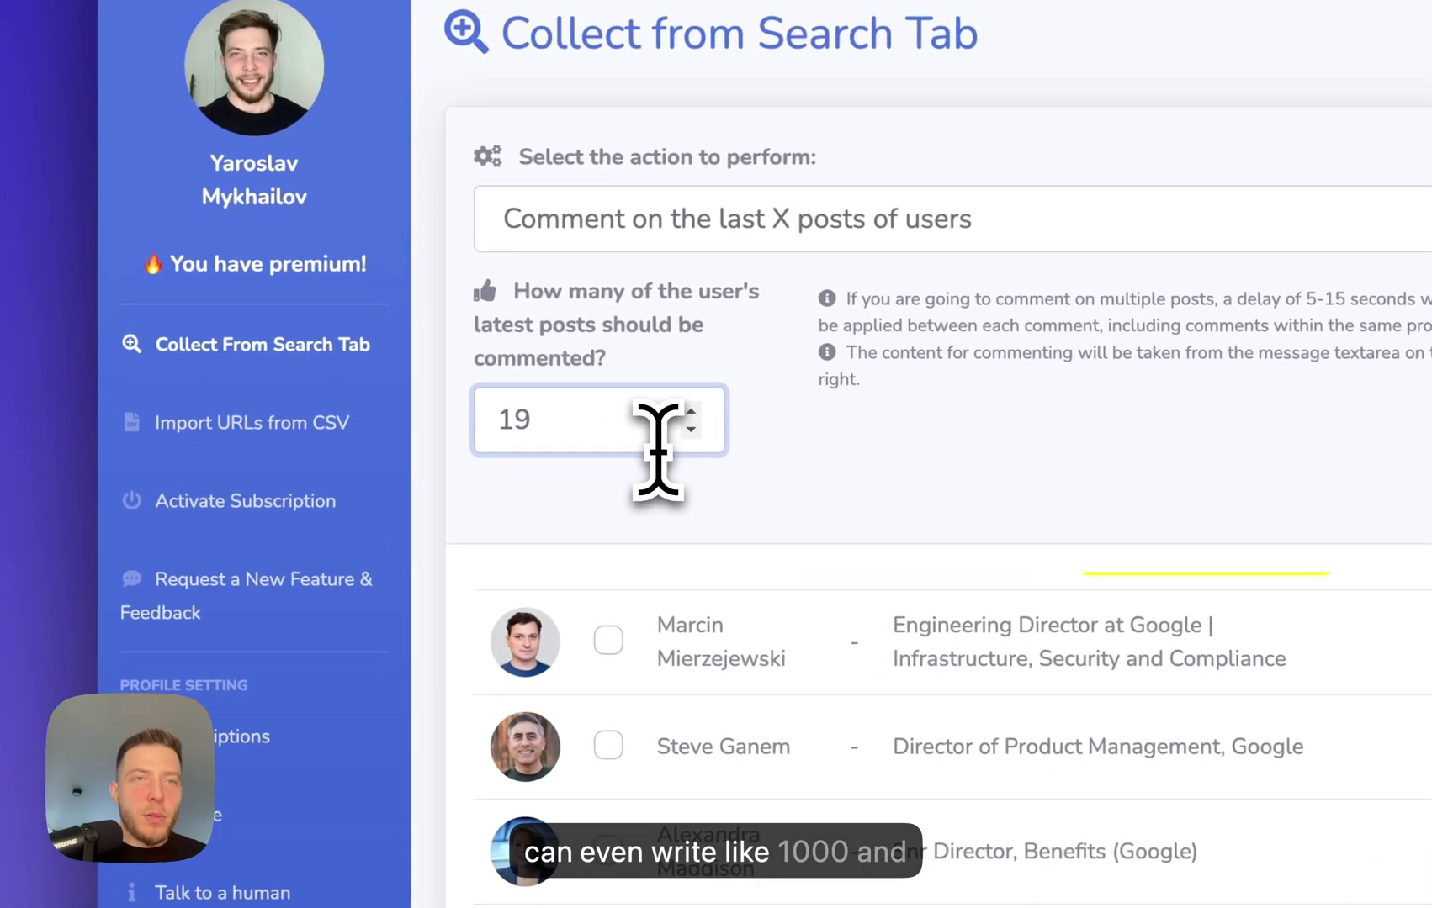
key("BackSpace")
type("0000")
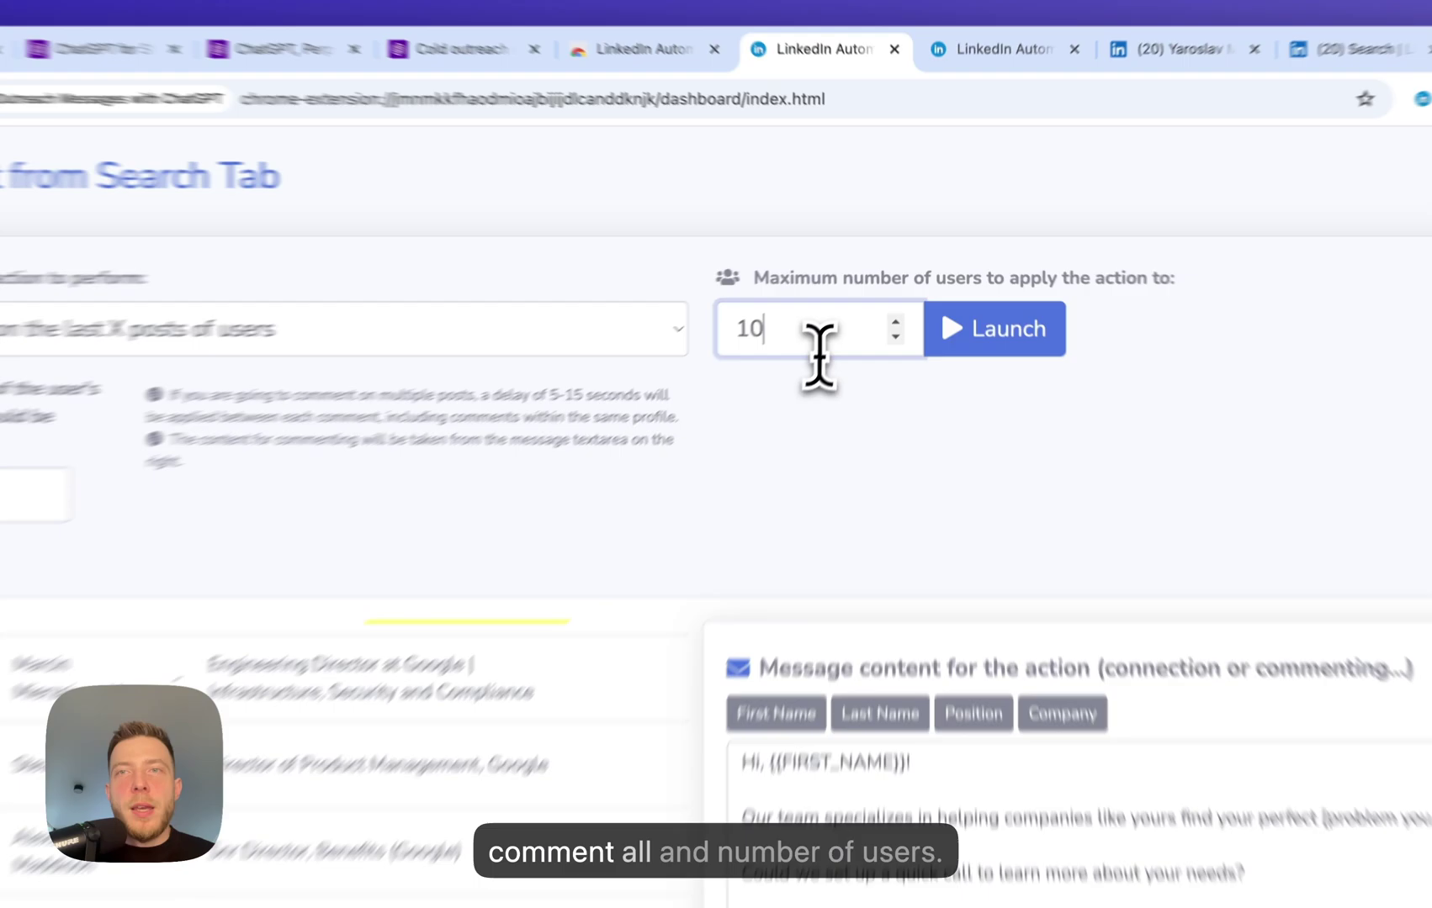
double_click(861, 286)
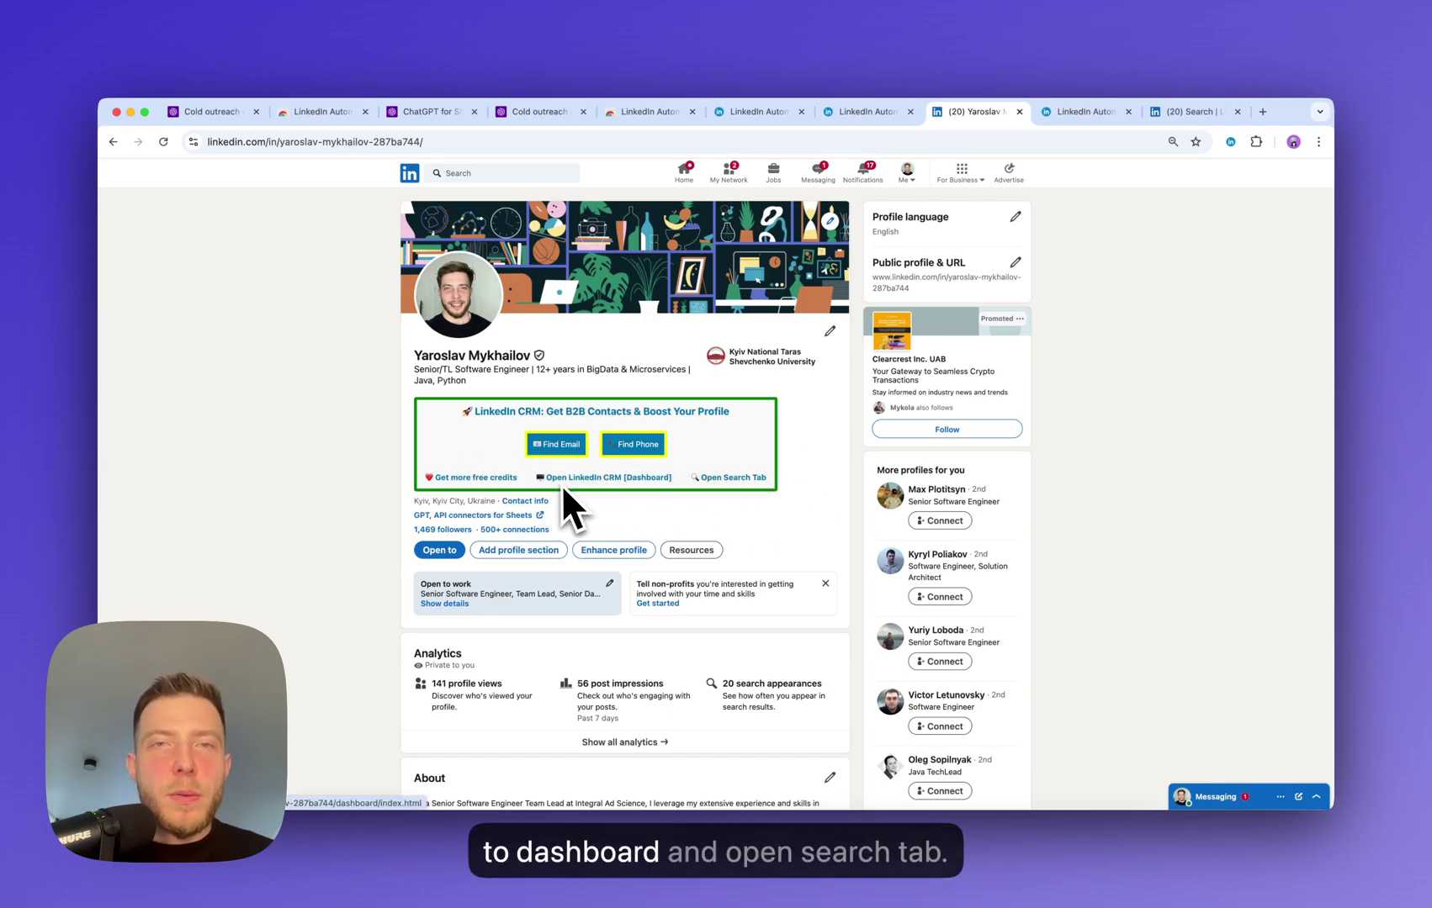
Launch a LinkedIn people search results page from the CRM panel's Open Search Tab.
left_click(715, 478)
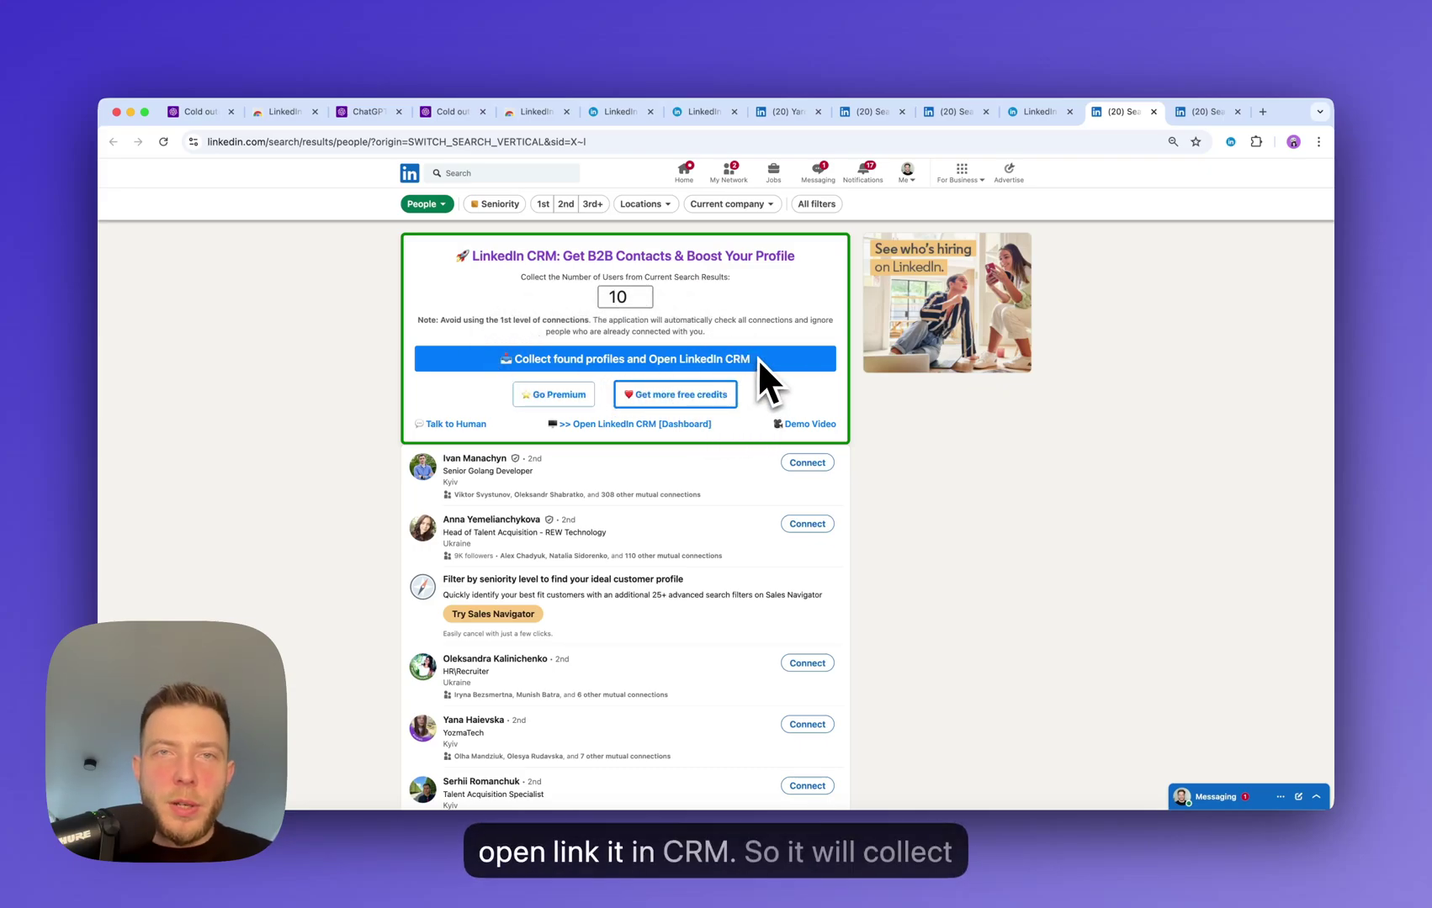
scroll(727, 503, "down", 2)
scroll(671, 582, "down", 1)
scroll(595, 710, "down", 5)
scroll(620, 610, "up", 1)
scroll(594, 473, "up", 5)
scroll(595, 472, "up", 2)
scroll(570, 517, "down", 5)
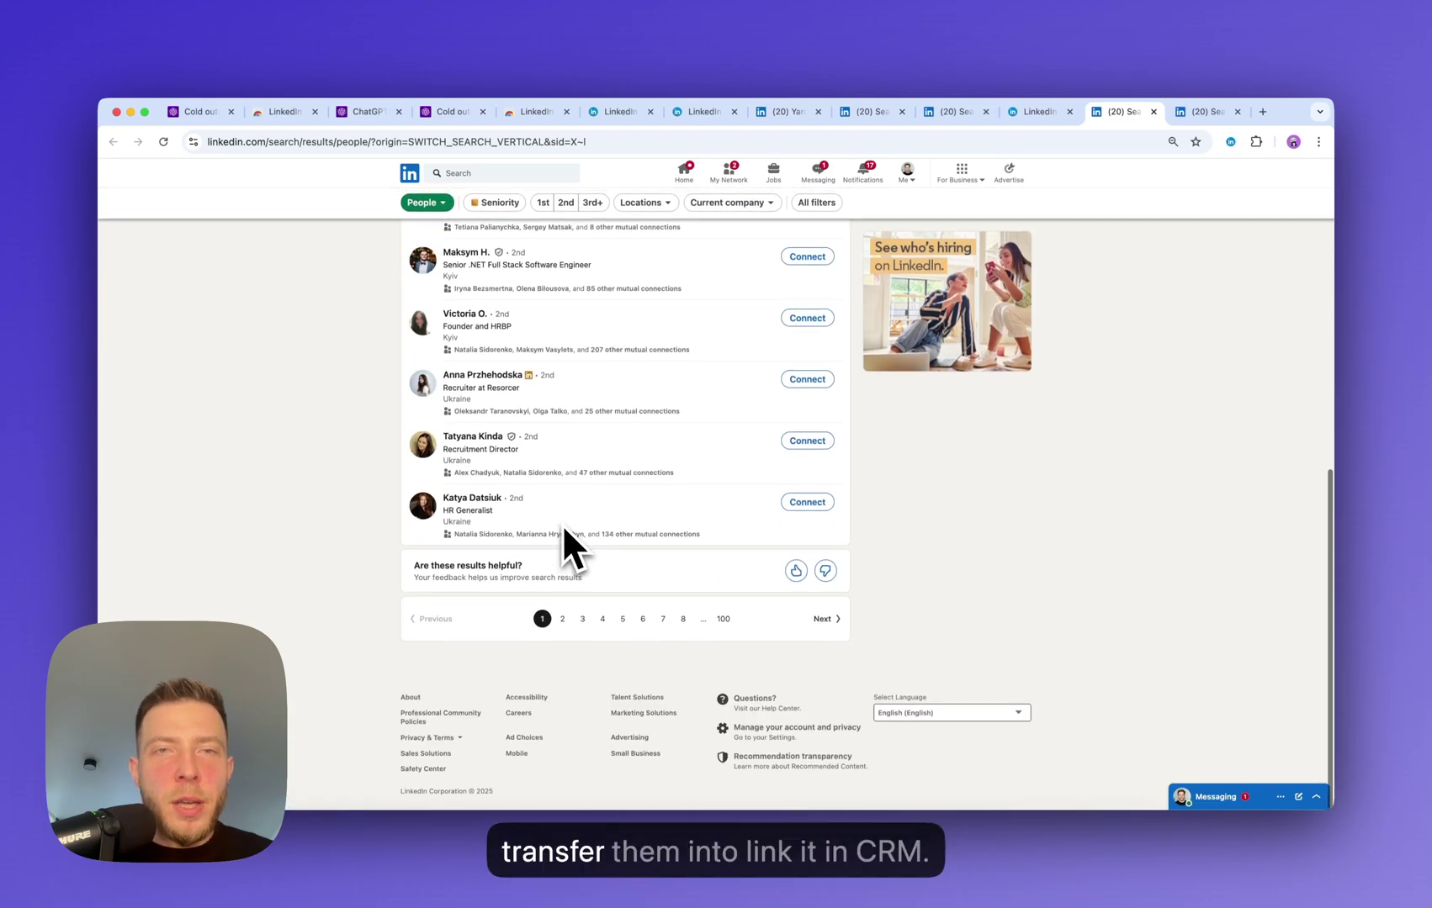
scroll(562, 525, "up", 5)
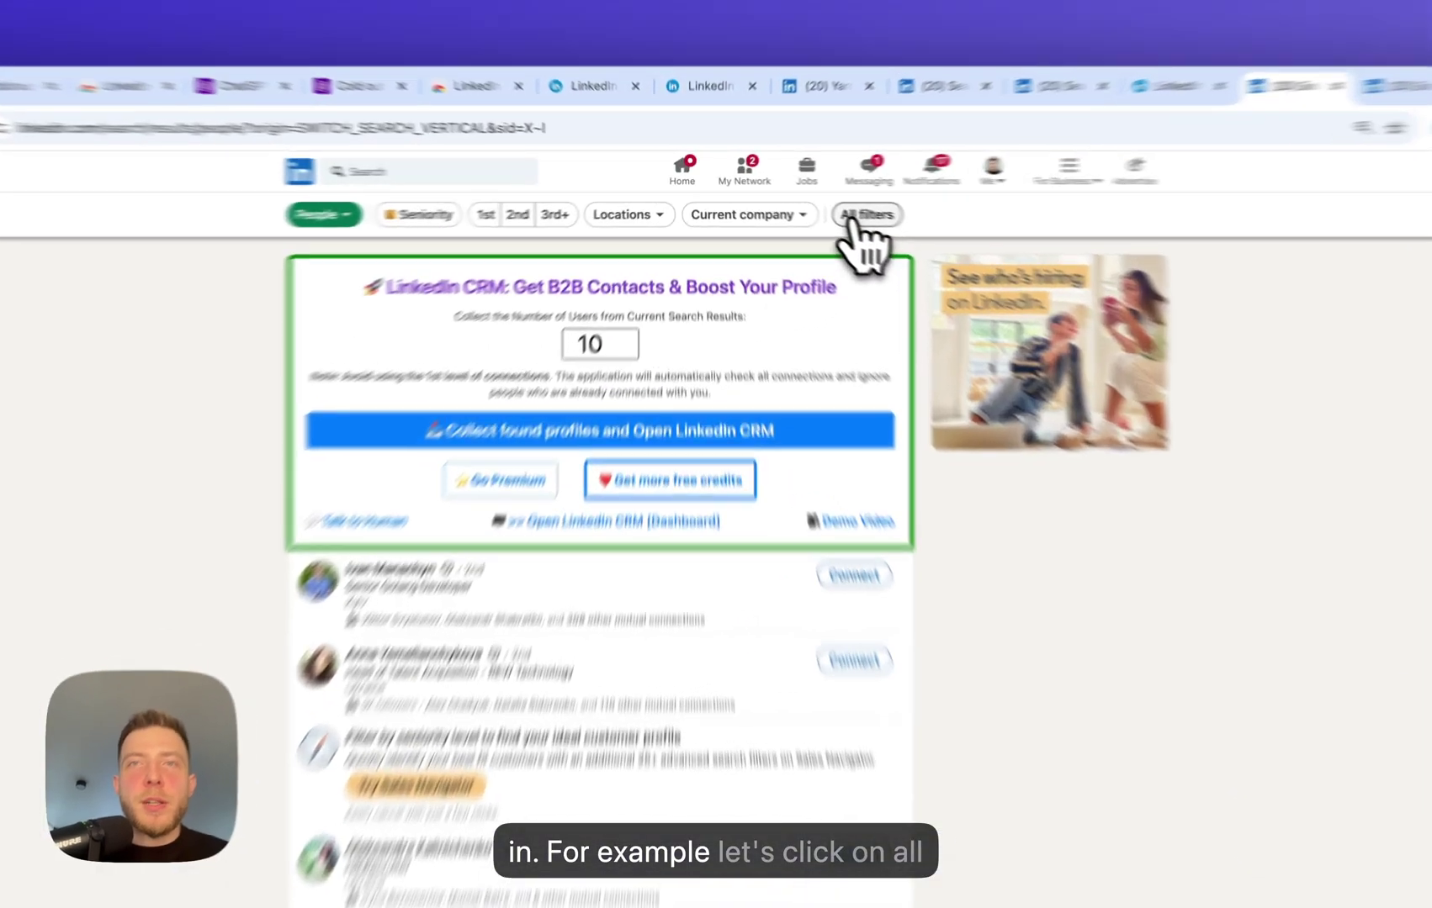
Filter the search to current company Google and start entering the title keyword Director.
left_click(816, 203)
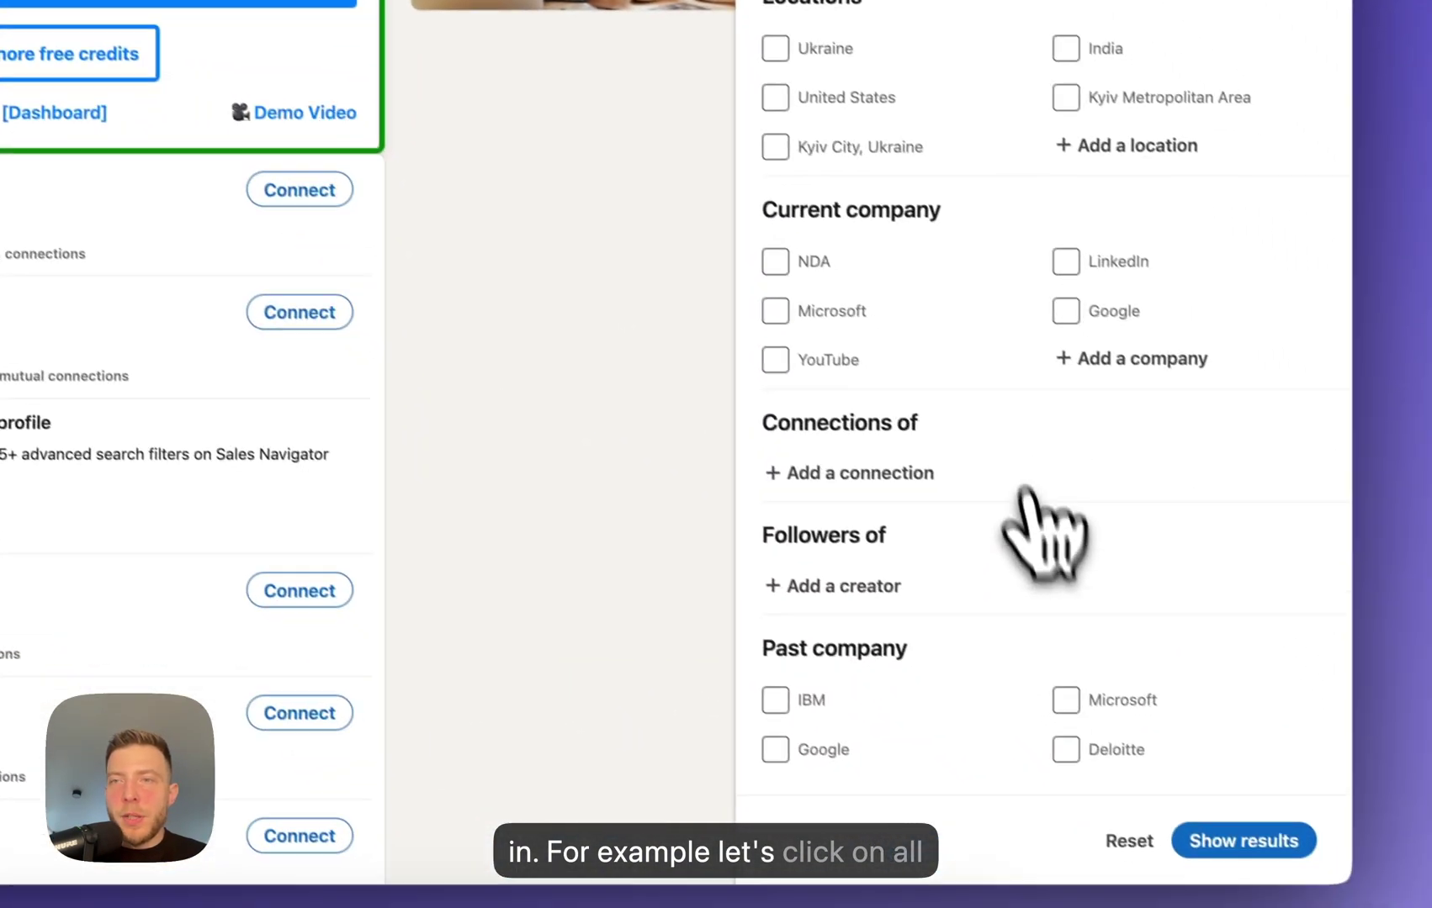
left_click(1064, 310)
scroll(990, 503, "down", 3)
scroll(962, 570, "down", 4)
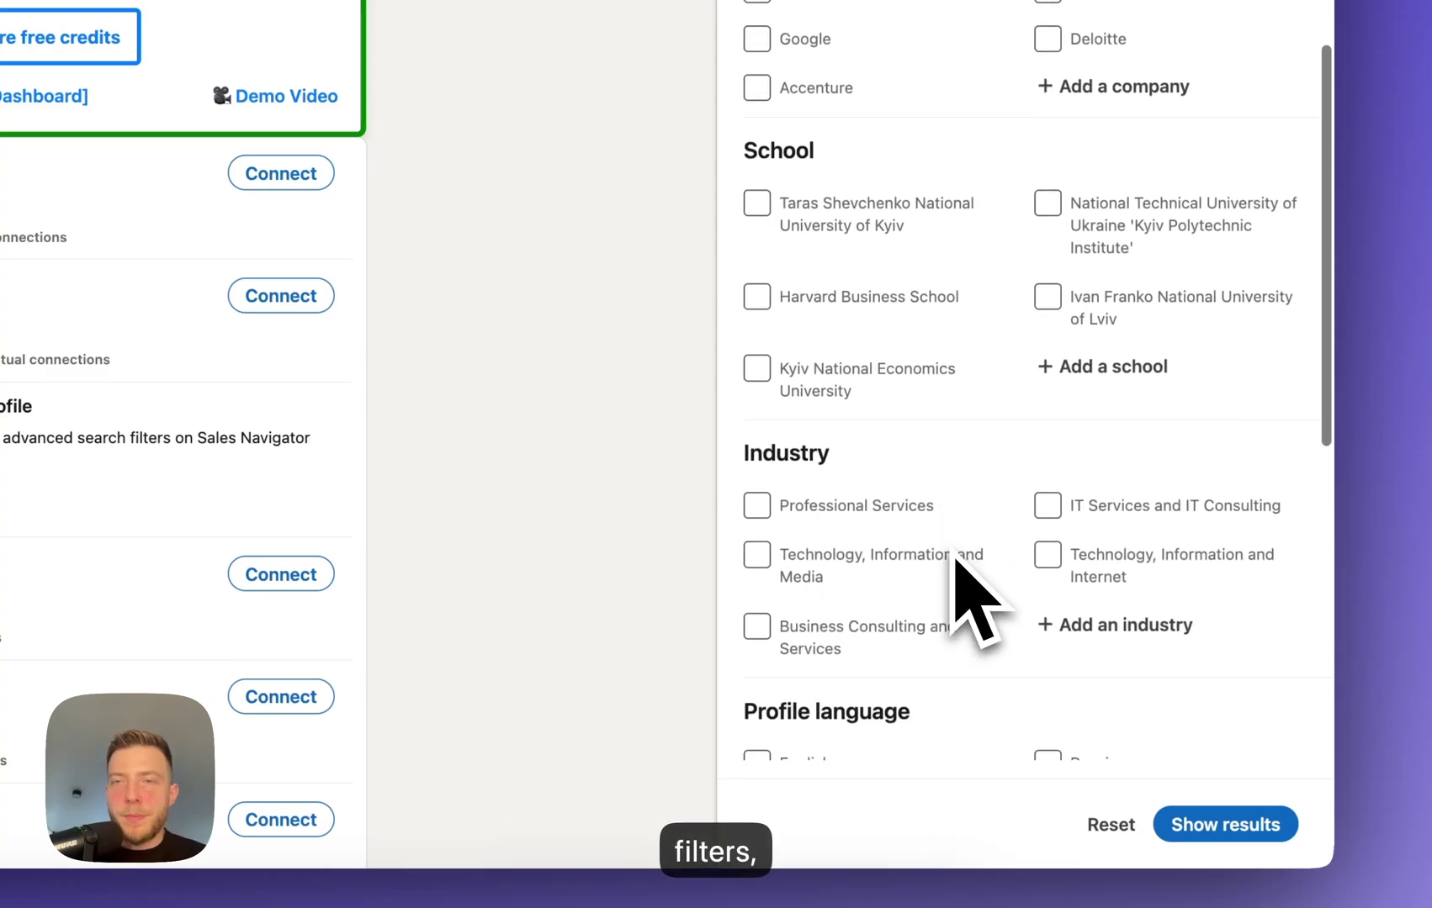
scroll(962, 593, "down", 5)
left_click(867, 661)
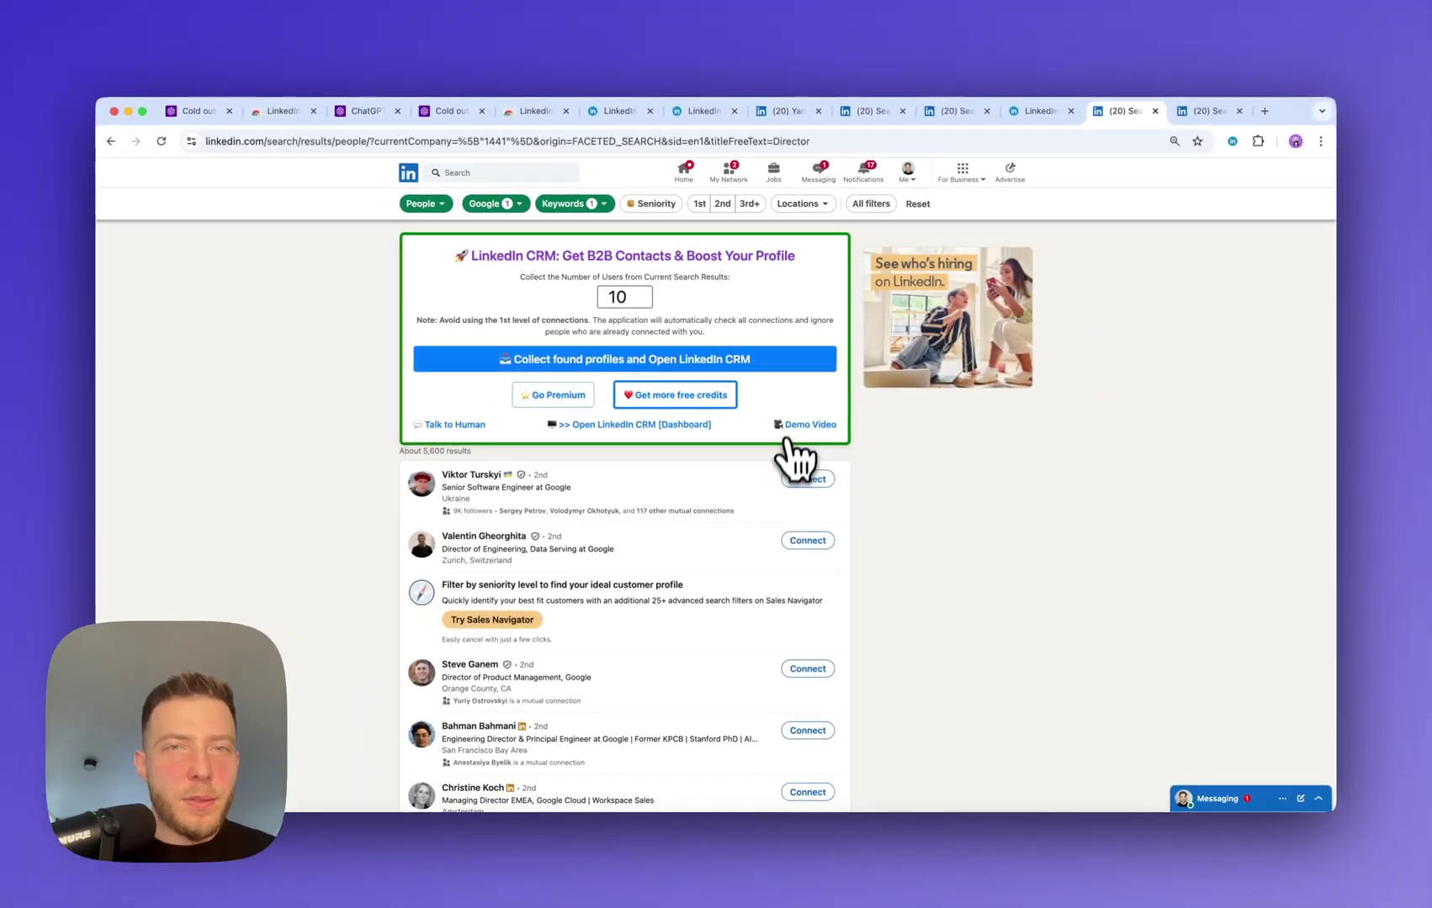
scroll(788, 459, "down", 3)
scroll(788, 472, "down", 3)
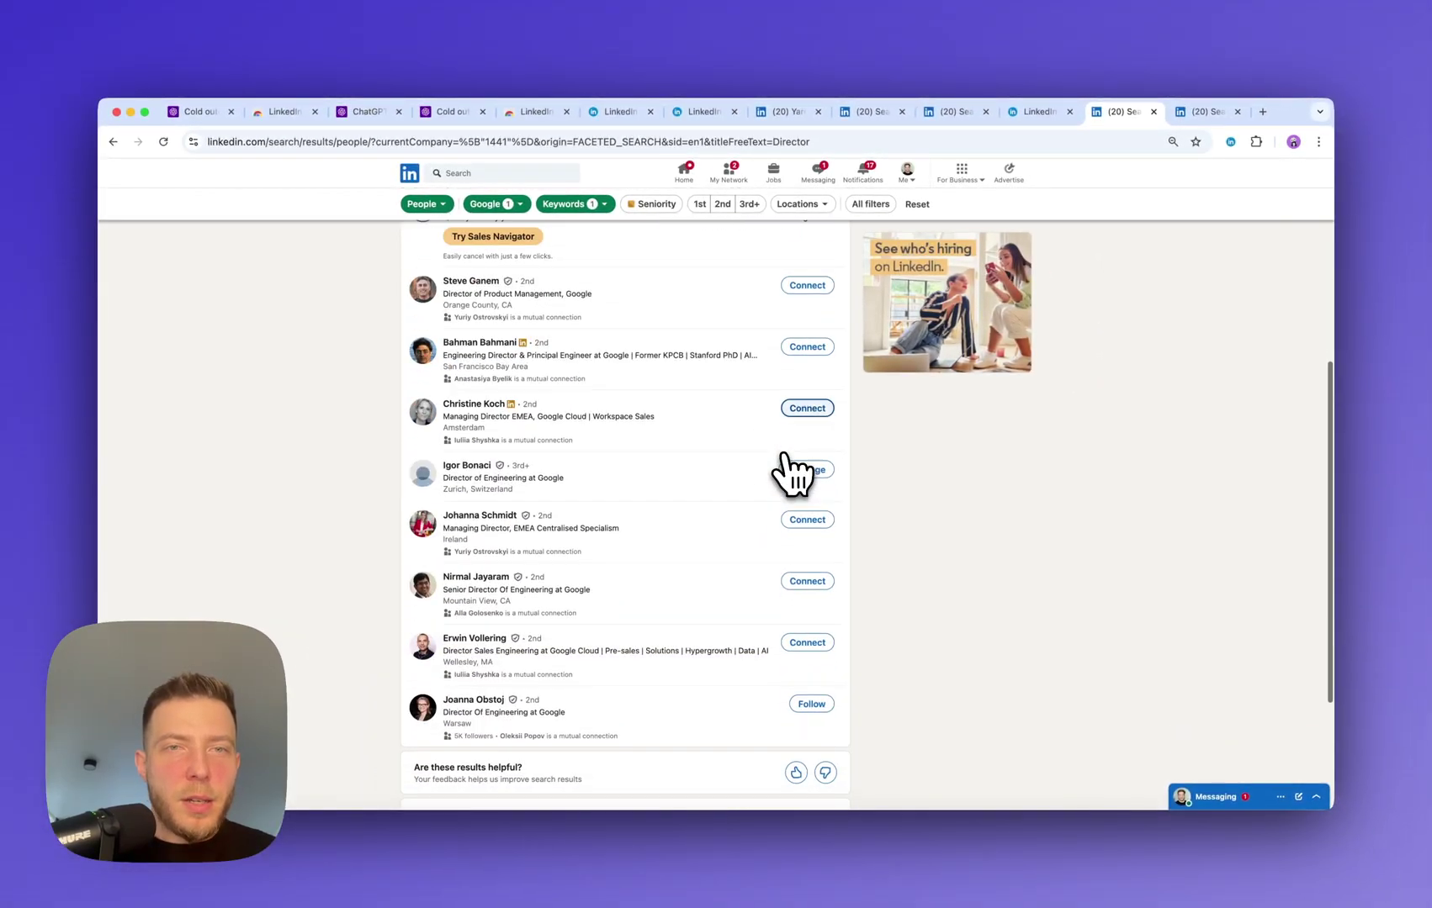
scroll(783, 470, "up", 5)
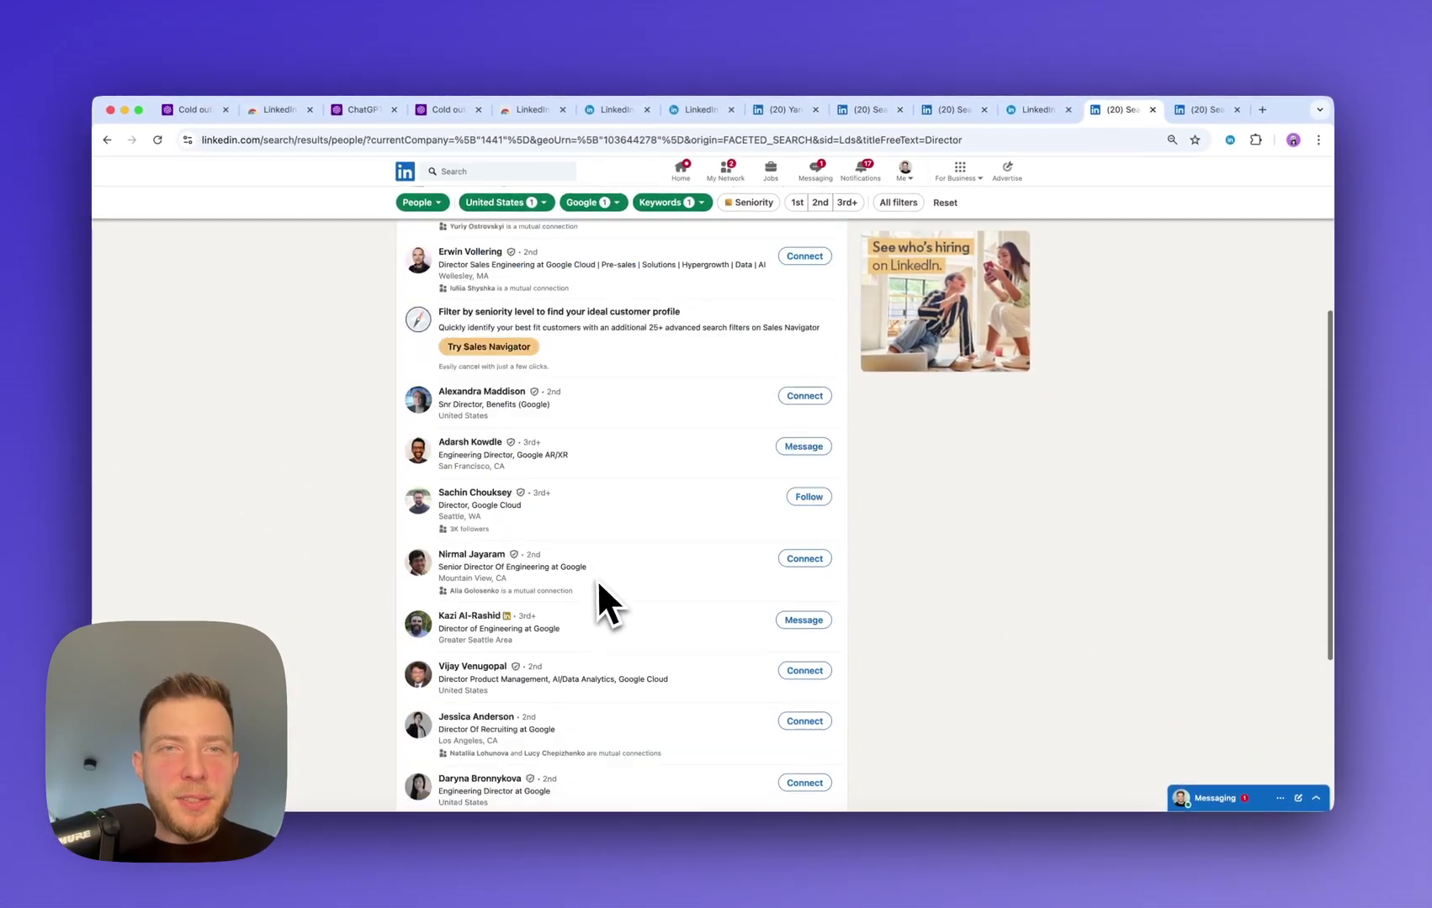
scroll(607, 600, "down", 5)
scroll(600, 582, "up", 15)
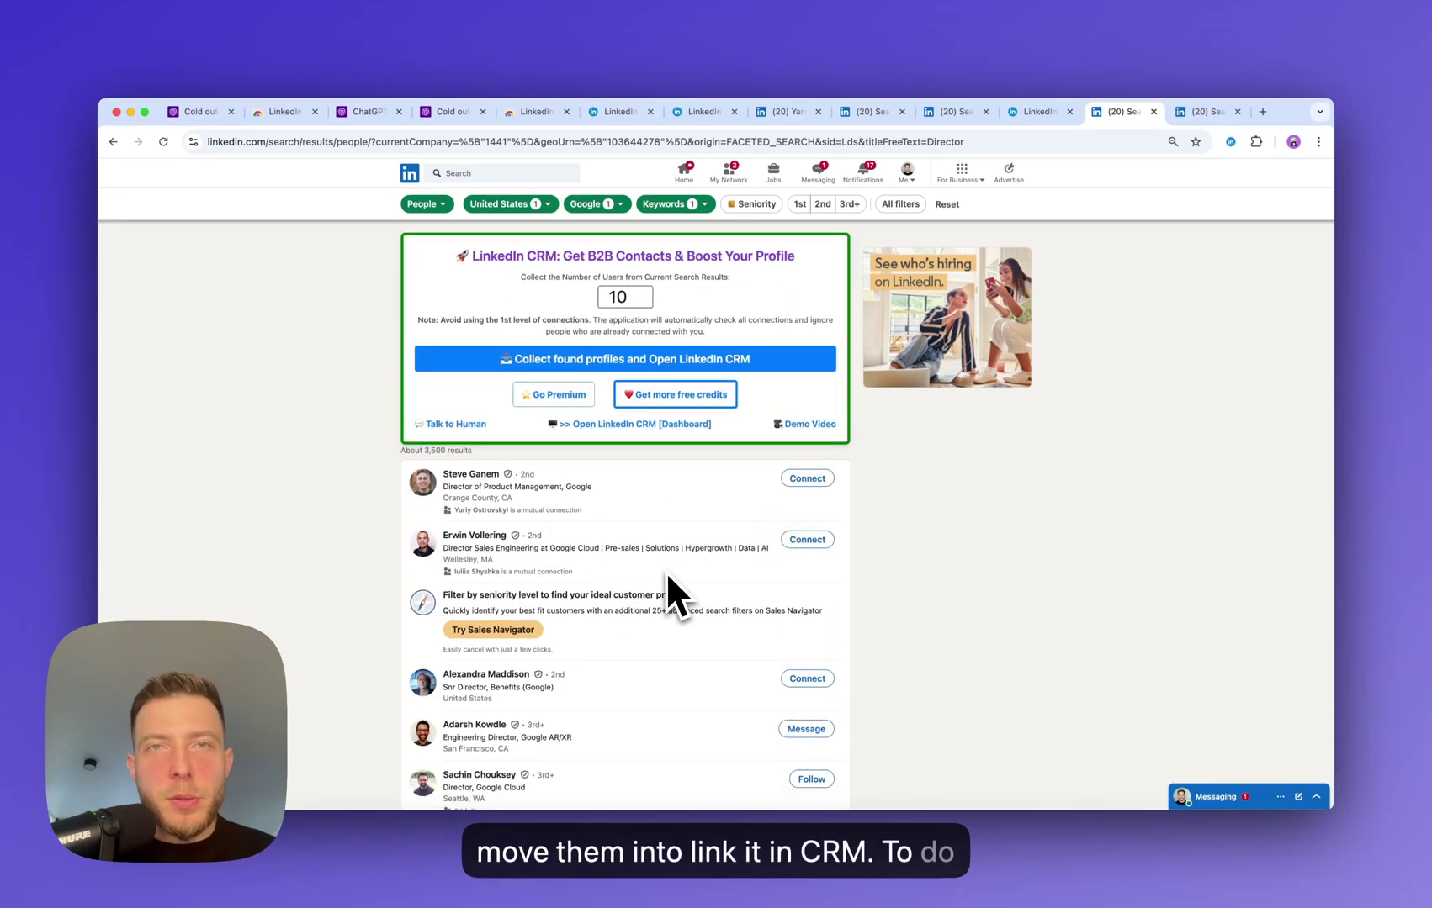
Edit the CRM panel's Collect the Number of Users field toward 20.
left_click(624, 295)
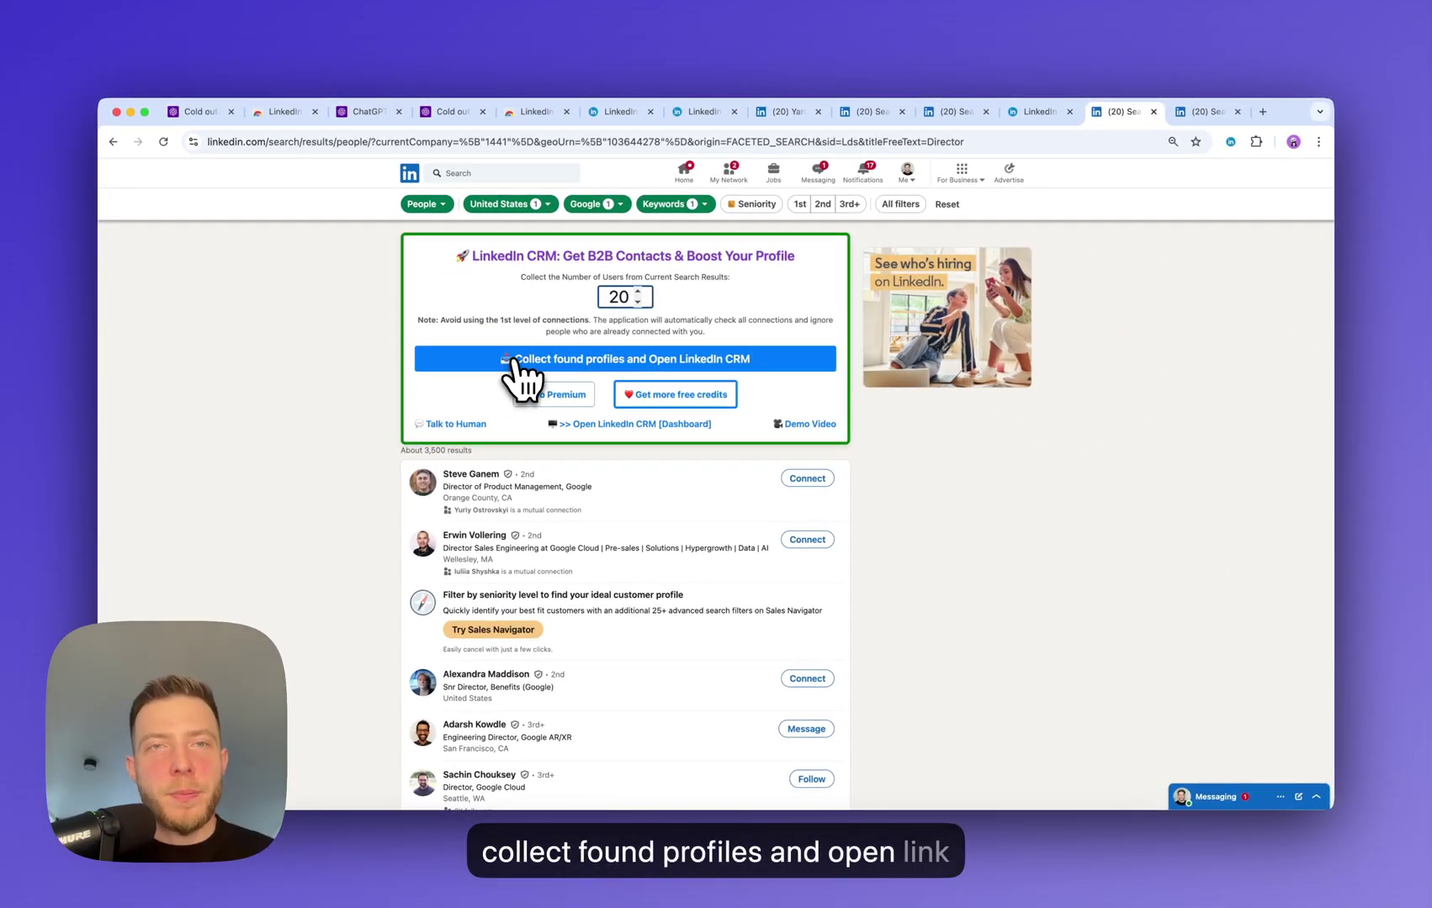
Collect the found profiles into the CRM, keeping 'Send connection requests with a message'.
left_click(516, 367)
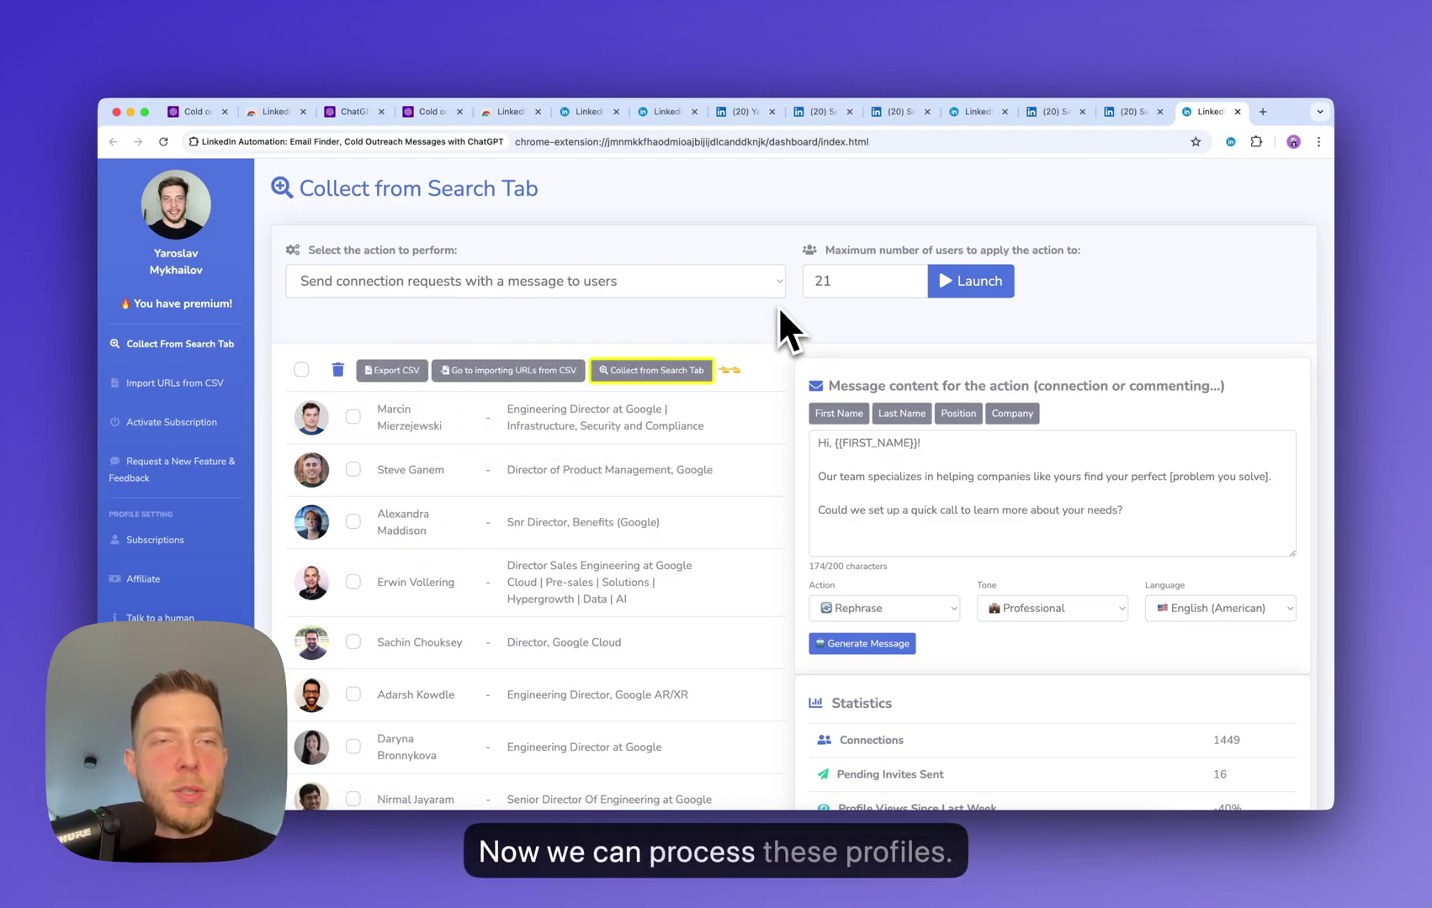
left_click(739, 284)
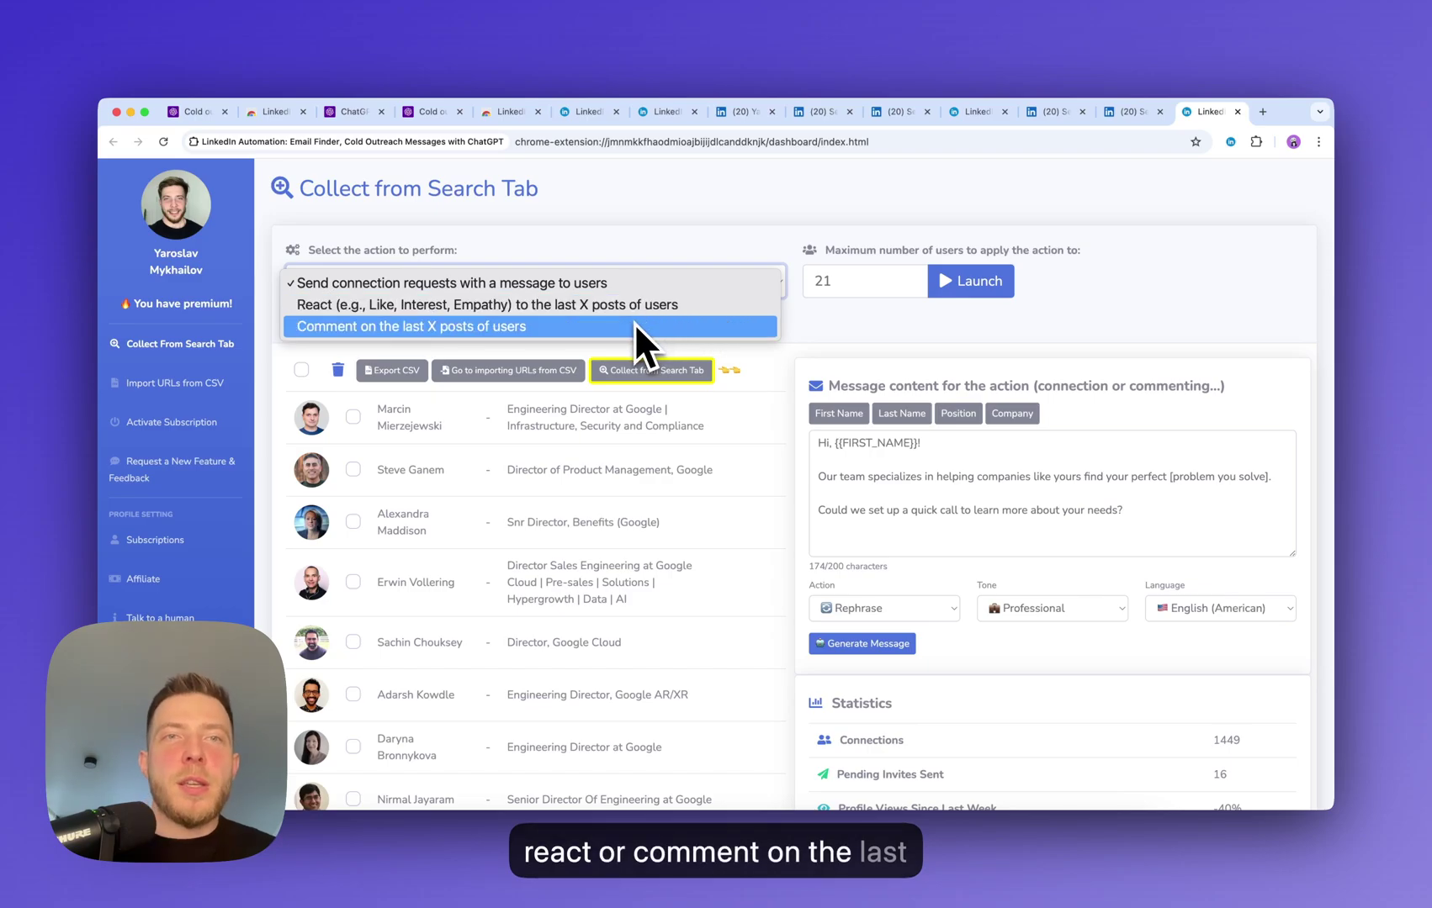
left_click(750, 162)
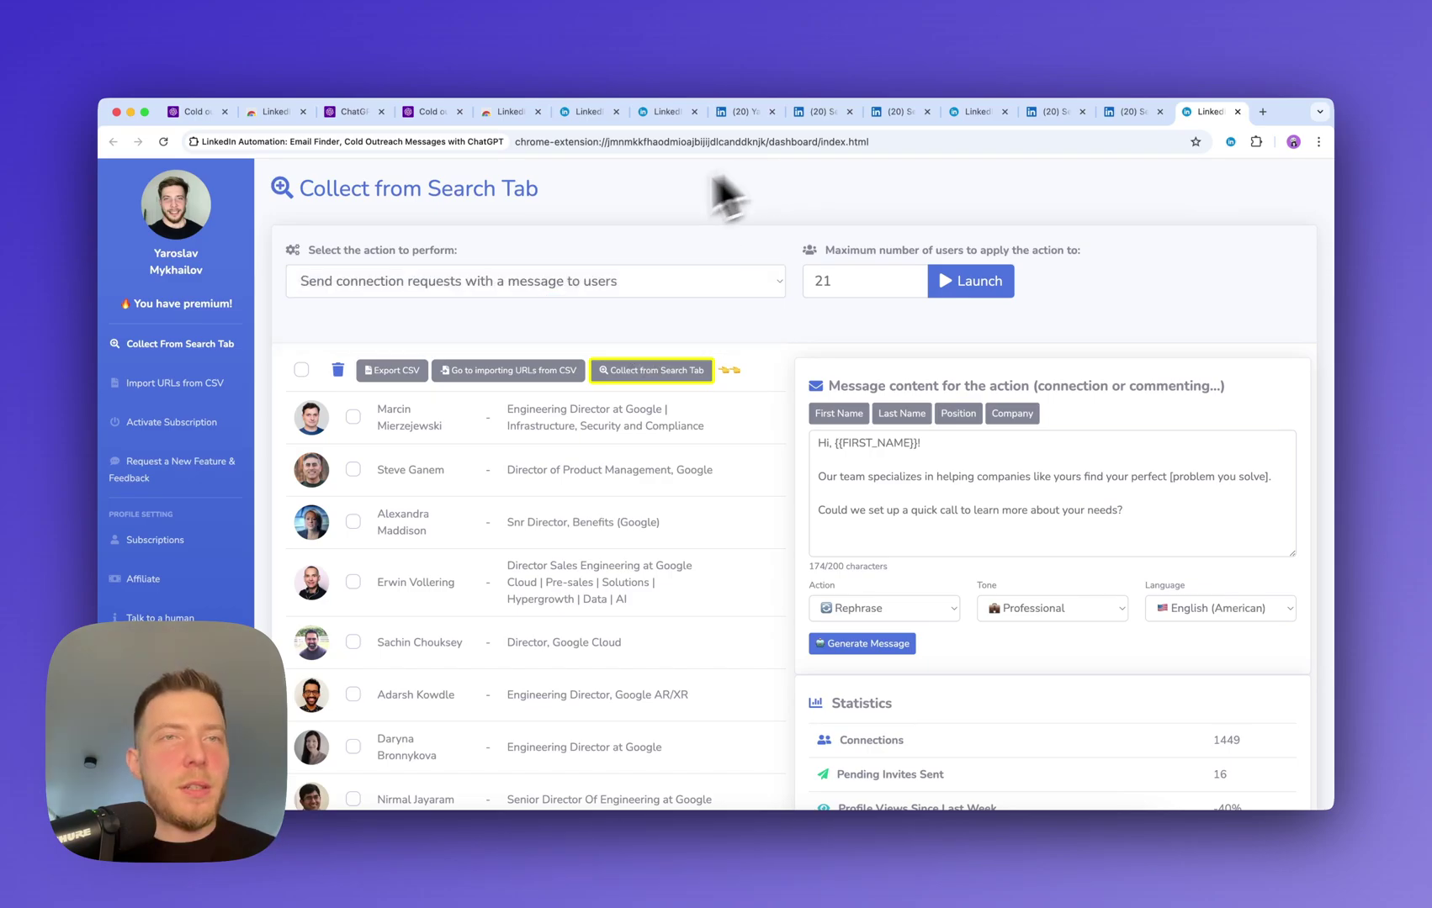
left_click(428, 281)
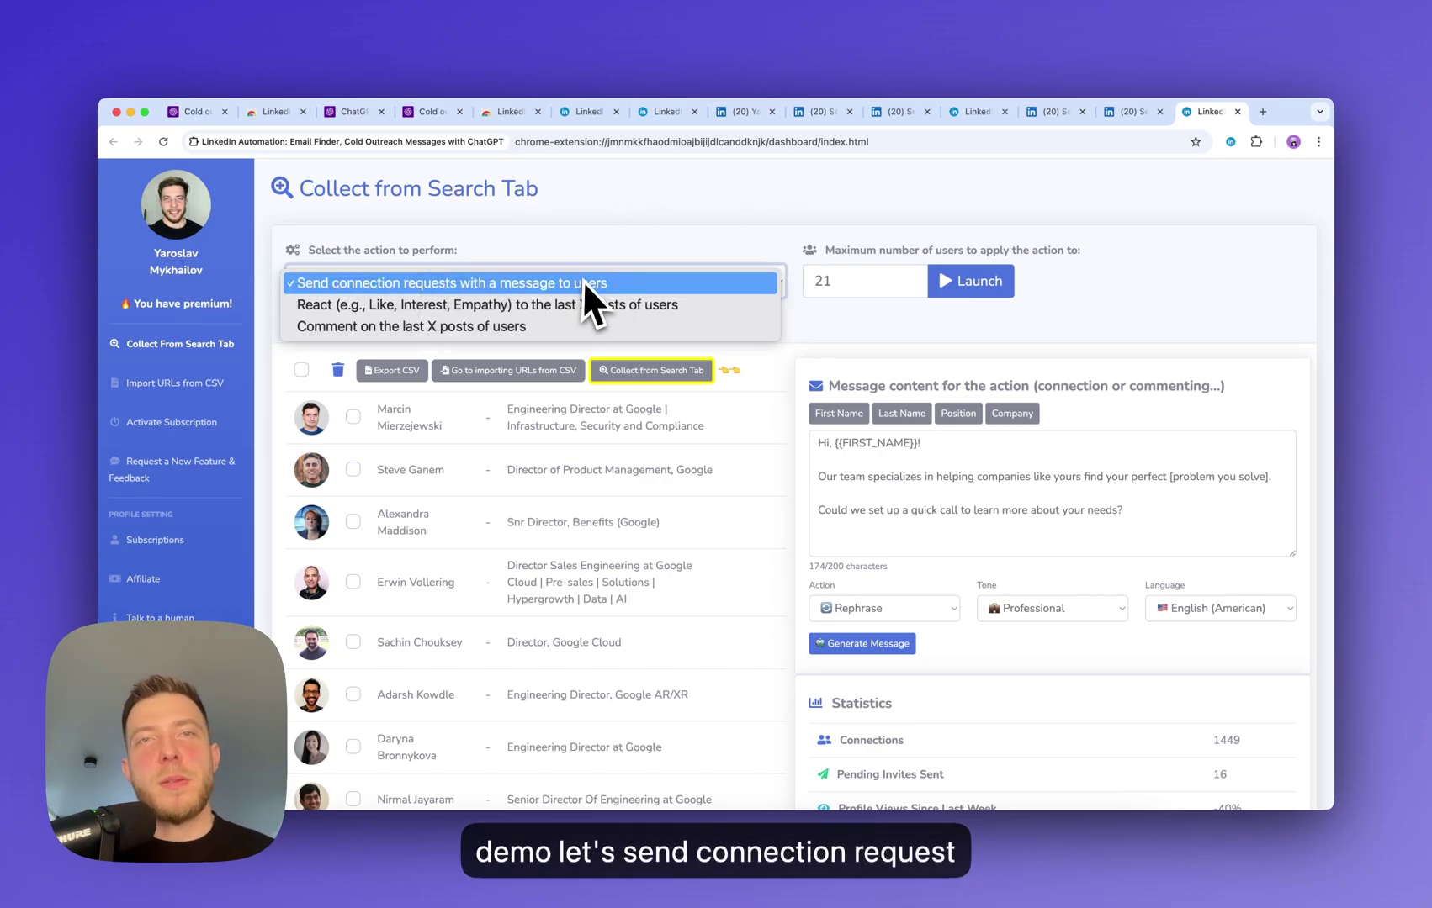
left_click(752, 238)
Change the maximum number of users from 21 to 5.
left_click(592, 291)
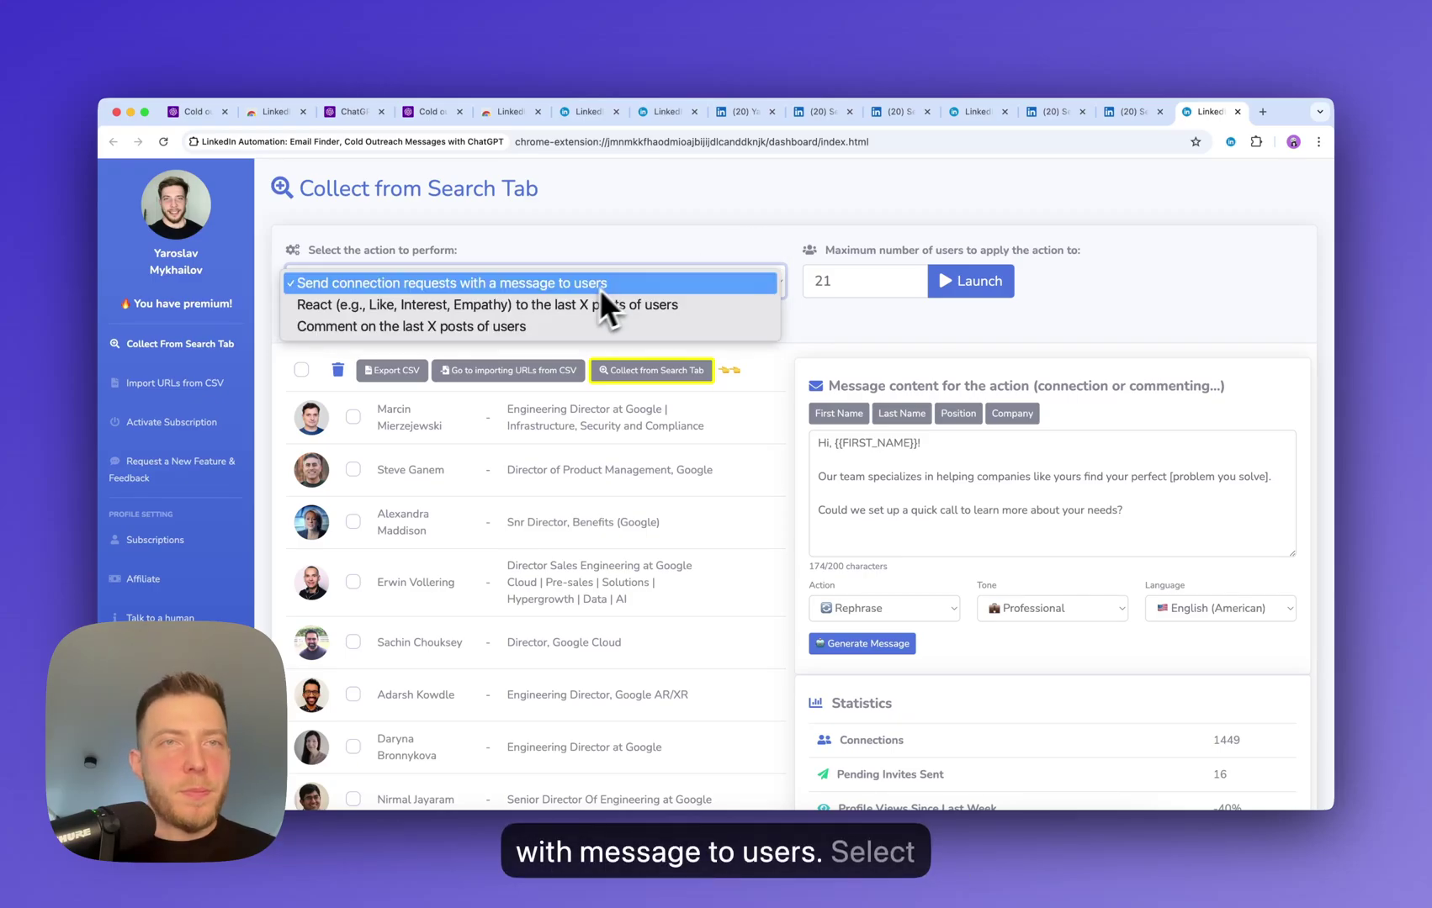
left_click(603, 289)
left_click(852, 285)
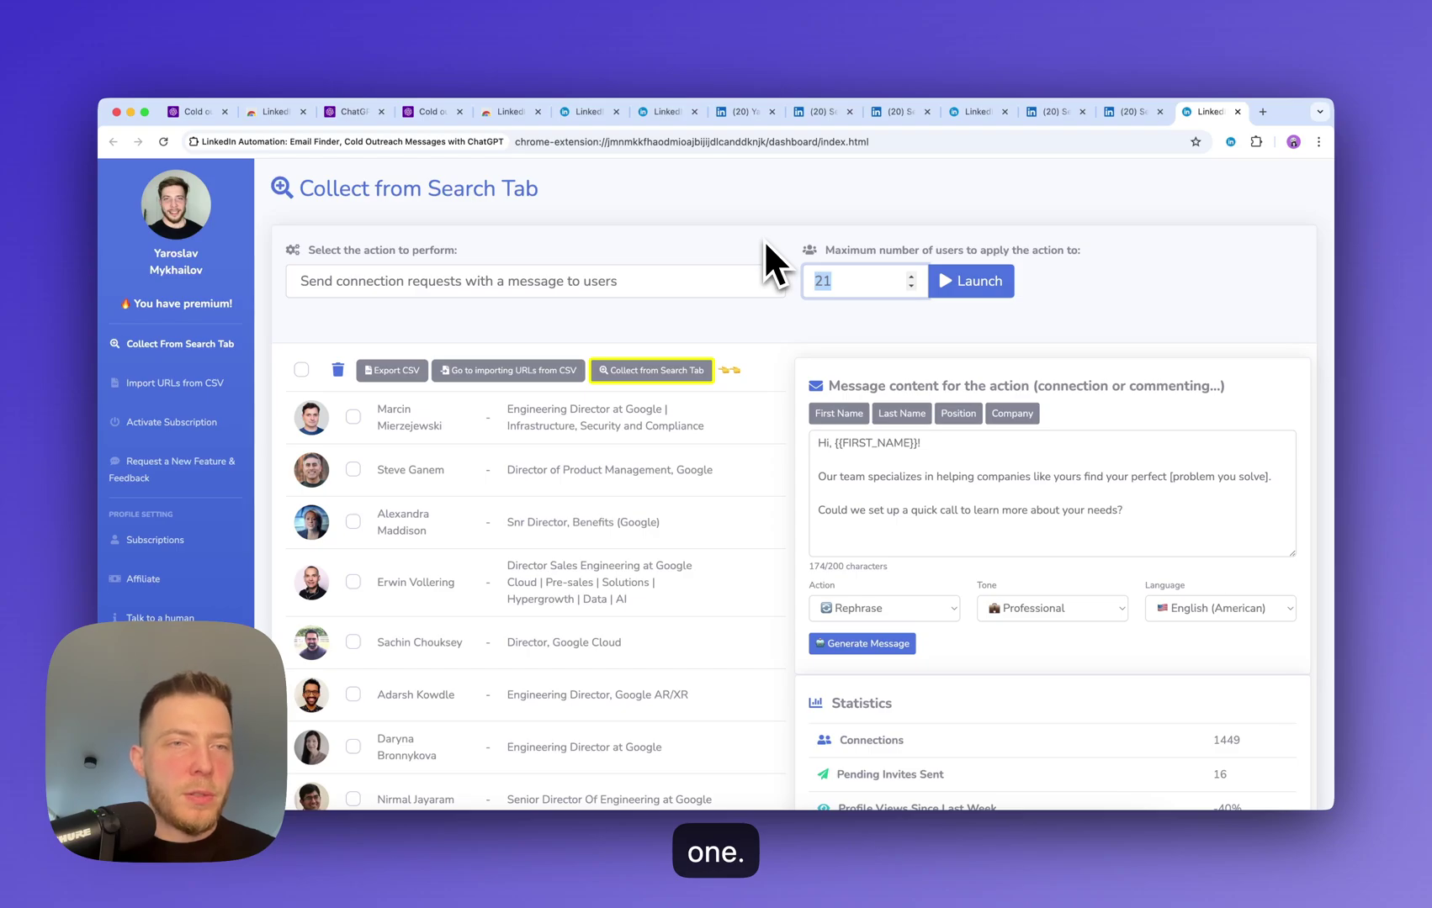
type("5")
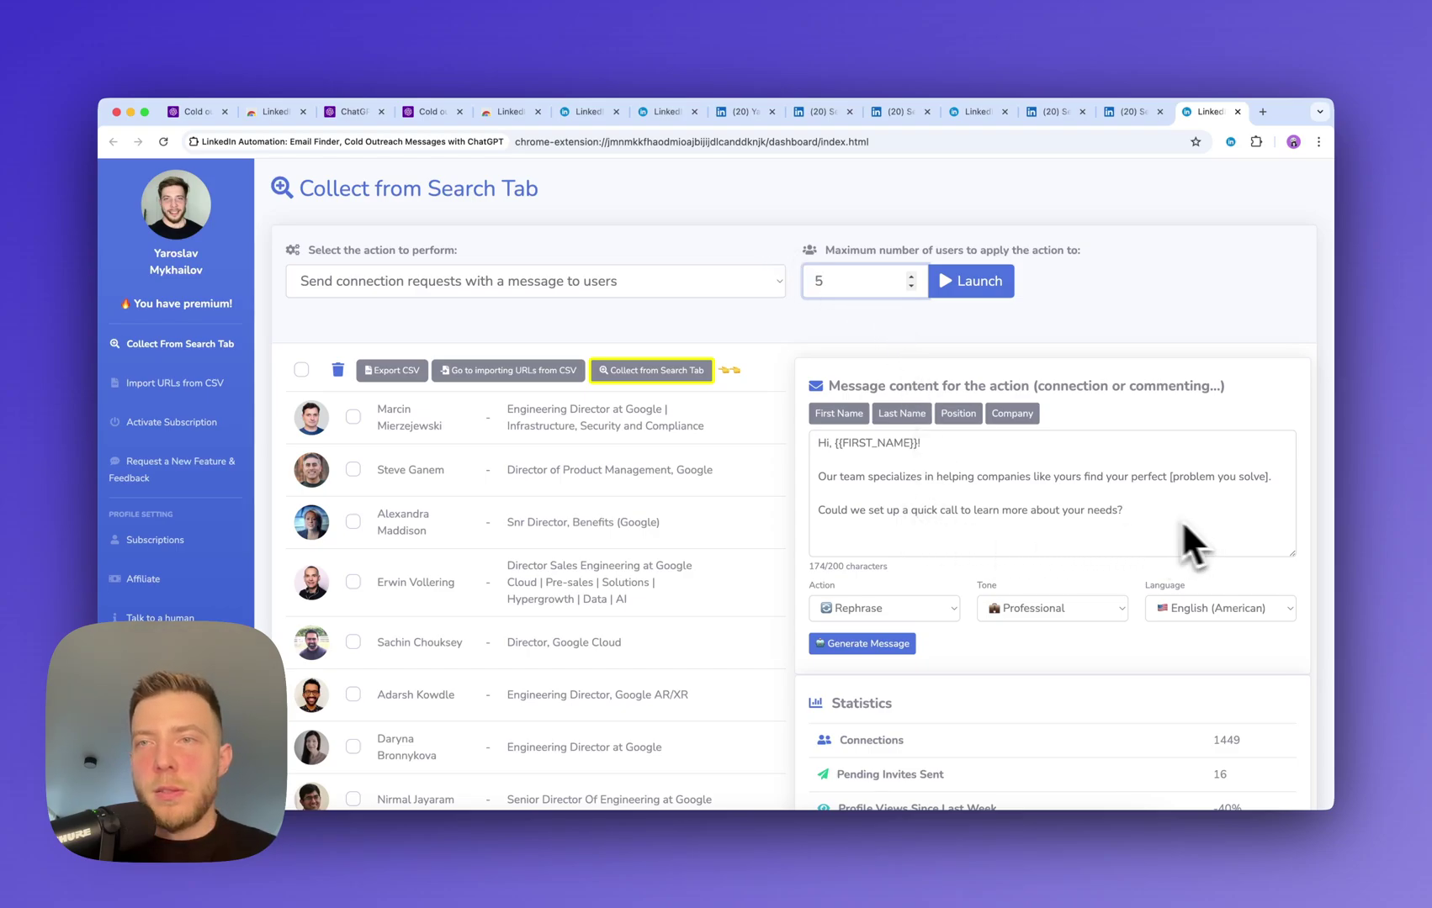
scroll(876, 536, "down", 1)
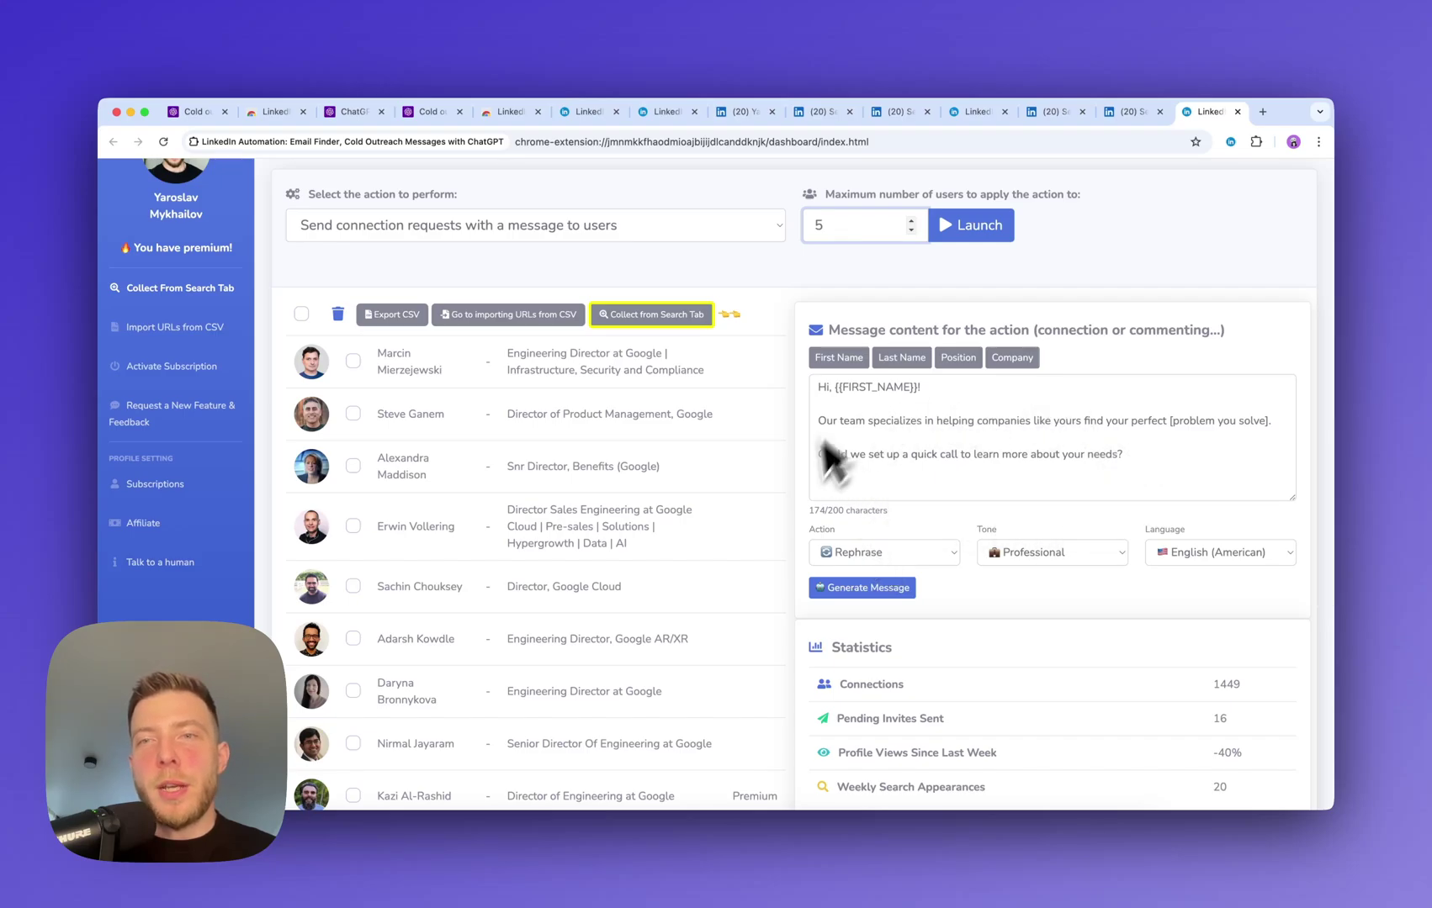
Browse the message tone and rewrite options, setting the rewrite mode to Improve.
left_click(1063, 552)
left_click(850, 501)
left_click(1090, 509)
left_click(470, 512)
left_click(587, 590)
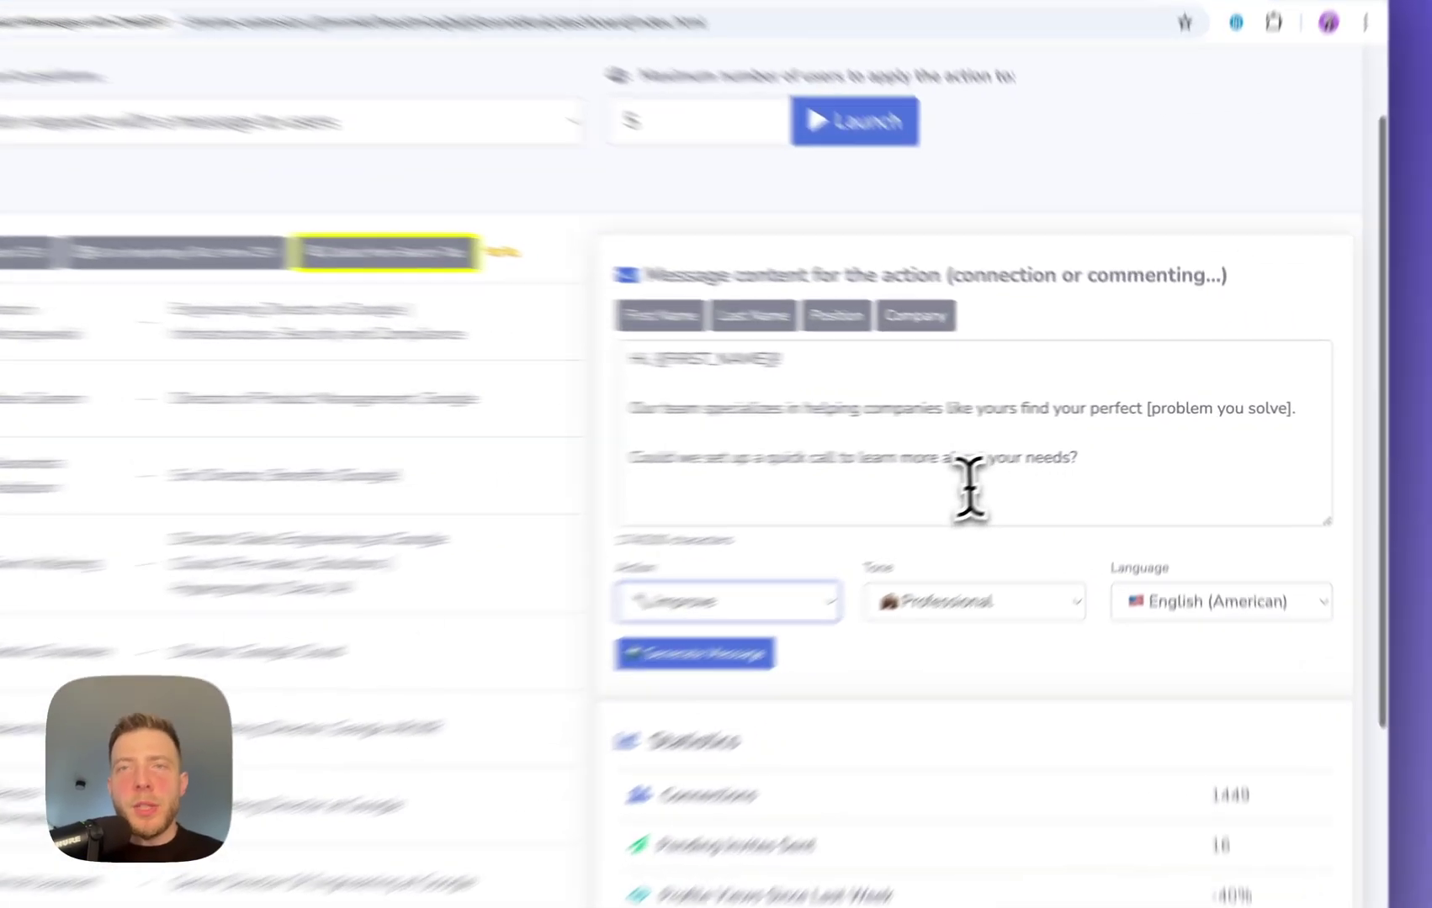
Insert the first-name, last-name, position and company placeholders into the message.
left_click(954, 454)
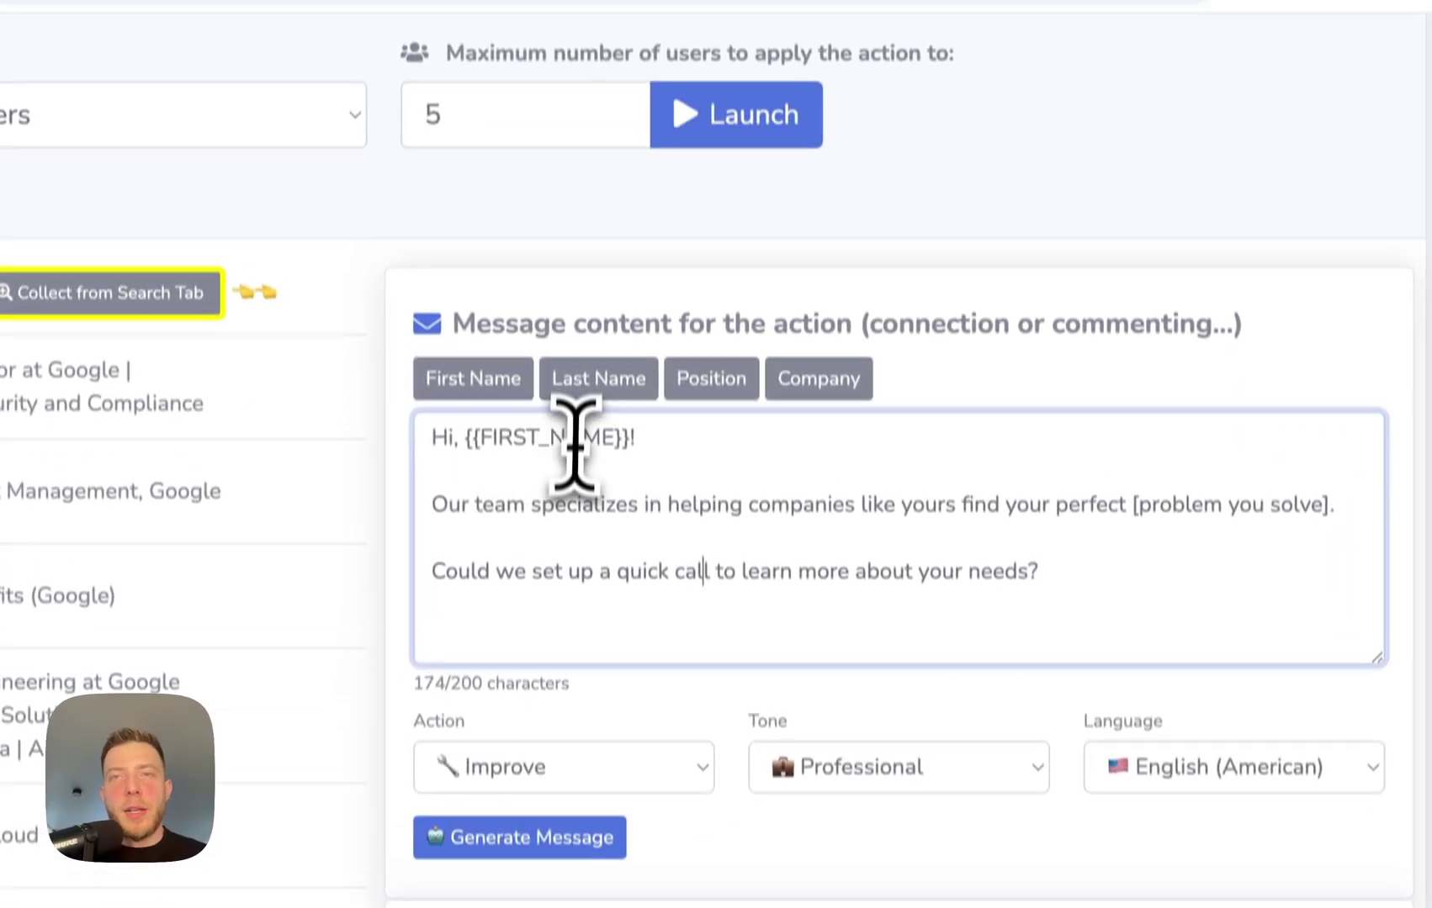
left_click(671, 441)
left_click(478, 383)
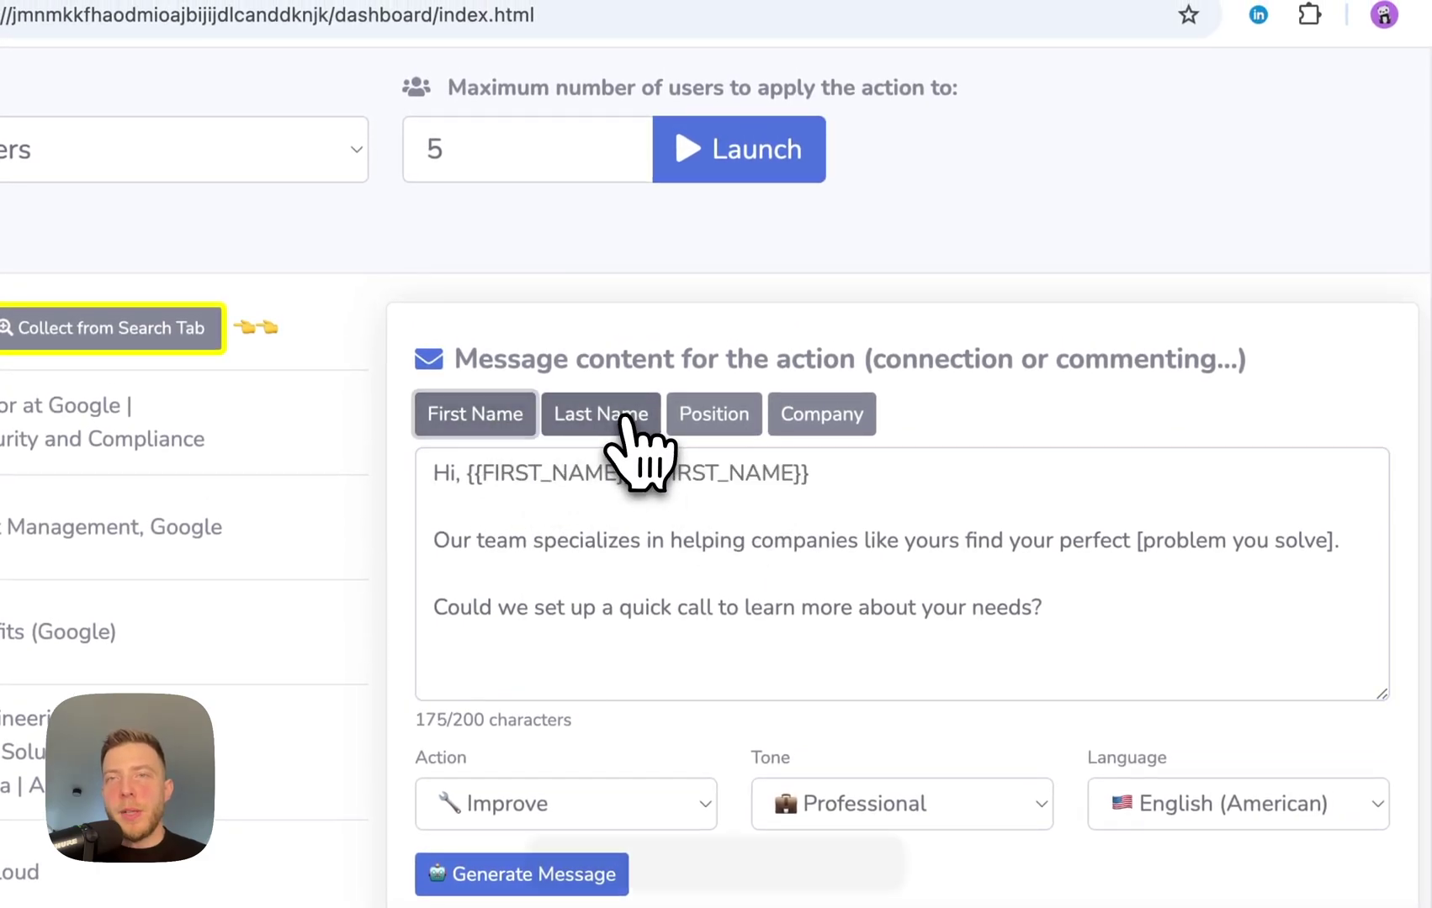
left_click(622, 418)
left_click(752, 422)
left_click(868, 420)
Delete the extra placeholders, restoring the original greeting message.
left_click(740, 358, "shift")
key("BackSpace")
left_click(512, 354)
key("shift+End")
key("BackSpace")
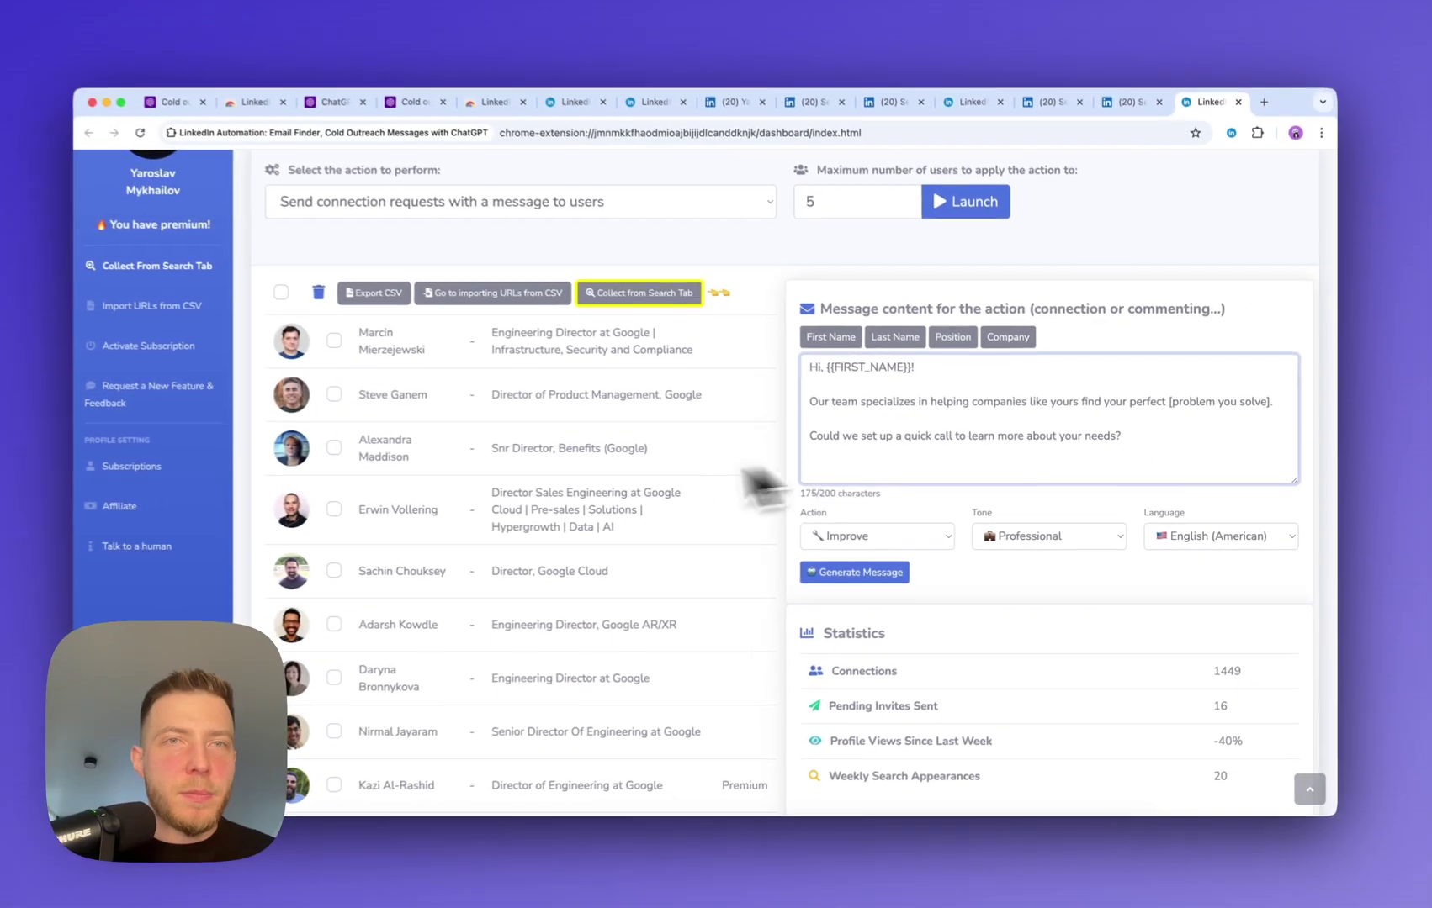
scroll(742, 709, "down", 2)
scroll(660, 520, "up", 2)
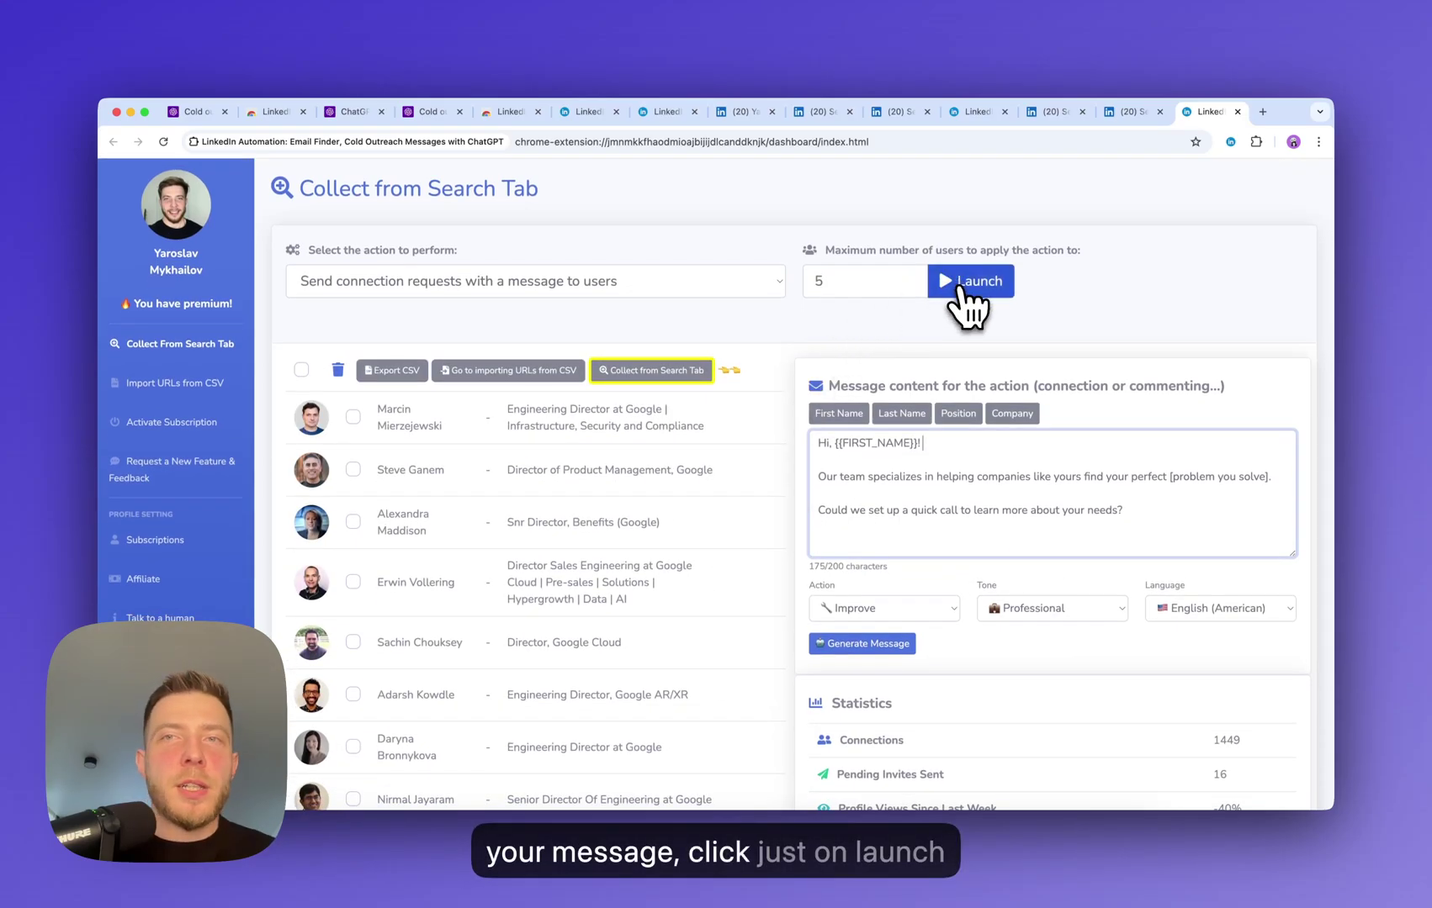
Launch the campaign for 5 profiles and point out the Processed profiles list.
left_click(960, 300)
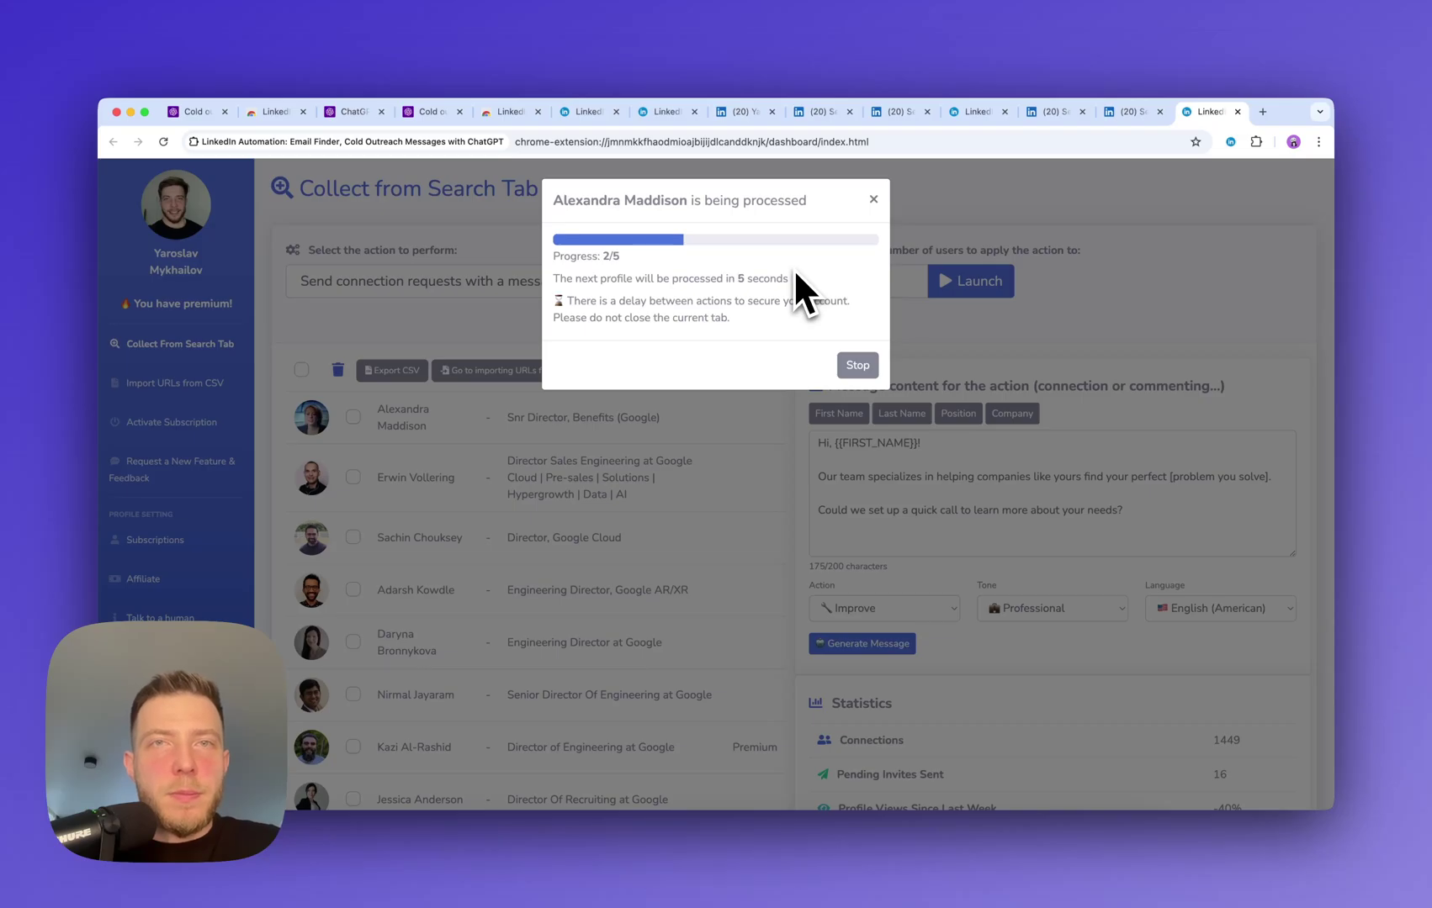
scroll(767, 316, "down", 3)
scroll(767, 315, "down", 4)
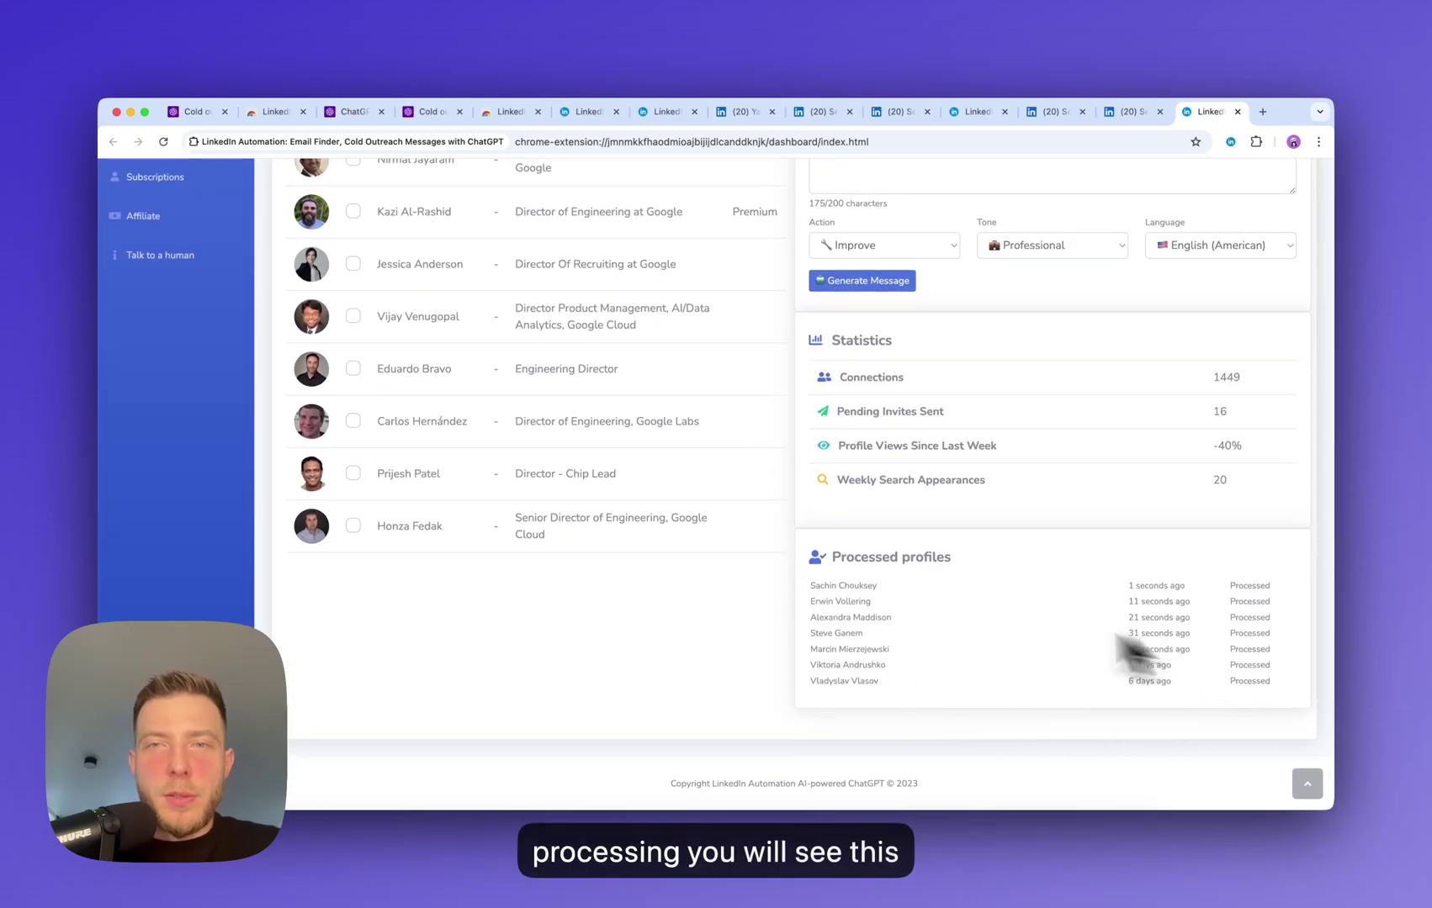
left_click_drag(823, 557, 957, 559)
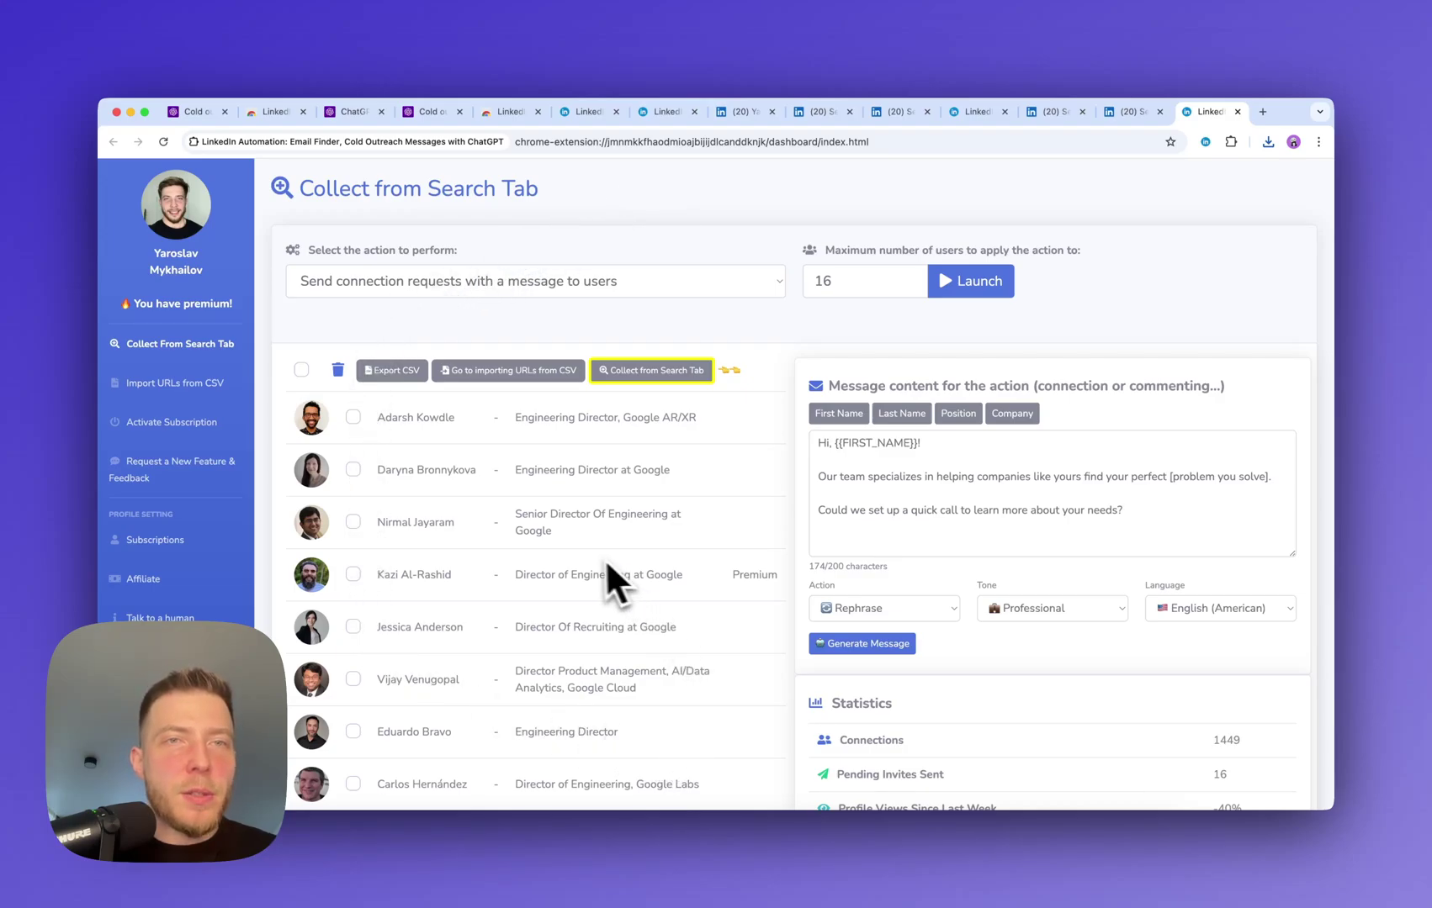
Export the collected profiles to exported_data.csv and go to Import URLs from CSV.
left_click(397, 379)
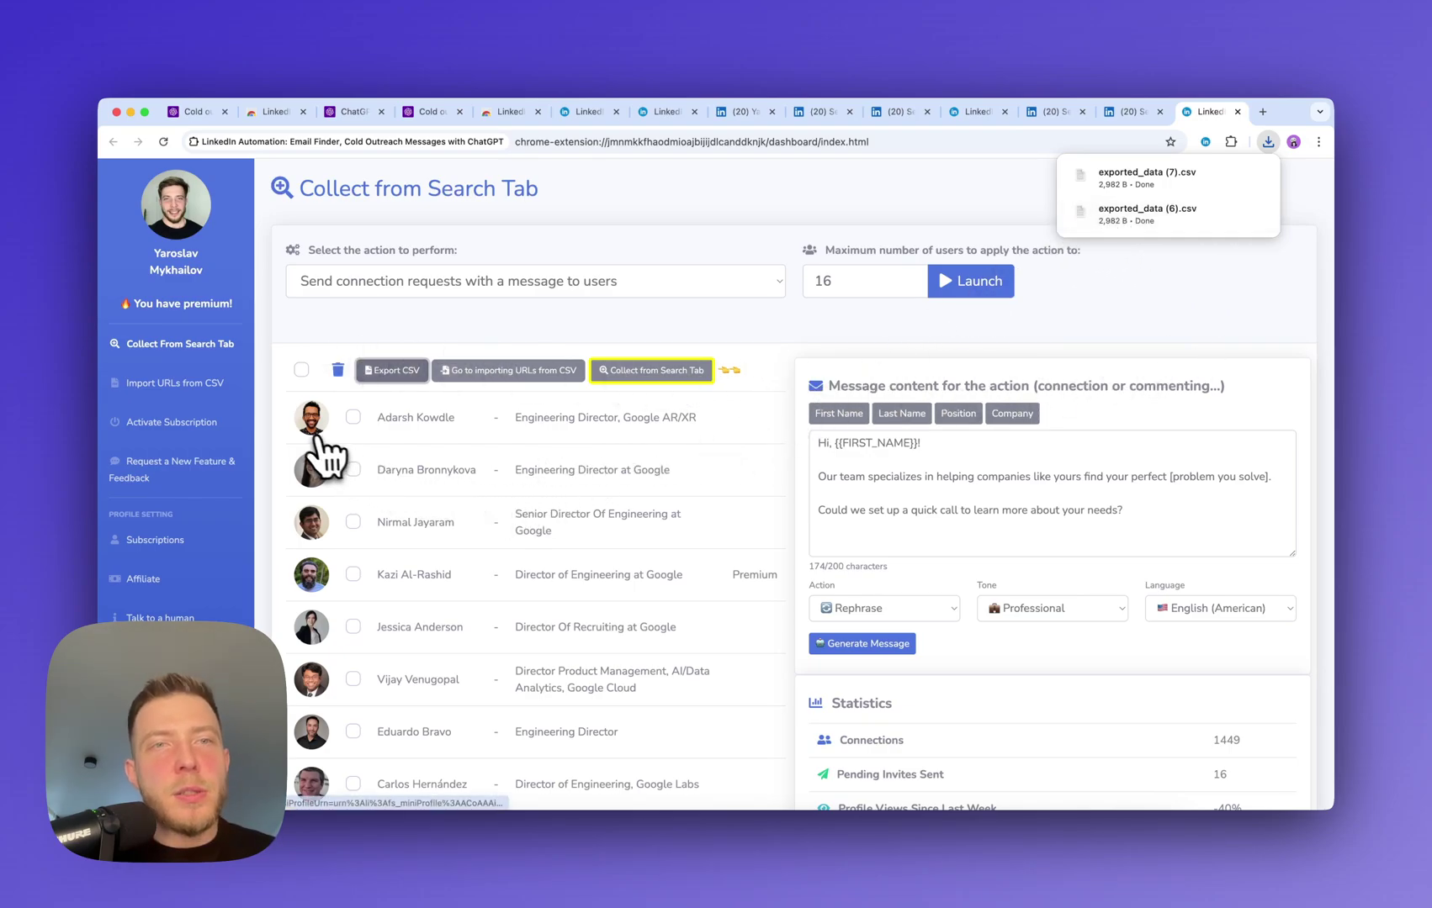
mouse_move(313, 425)
left_mouse_down()
mouse_move(336, 441)
mouse_move(537, 425)
left_mouse_up()
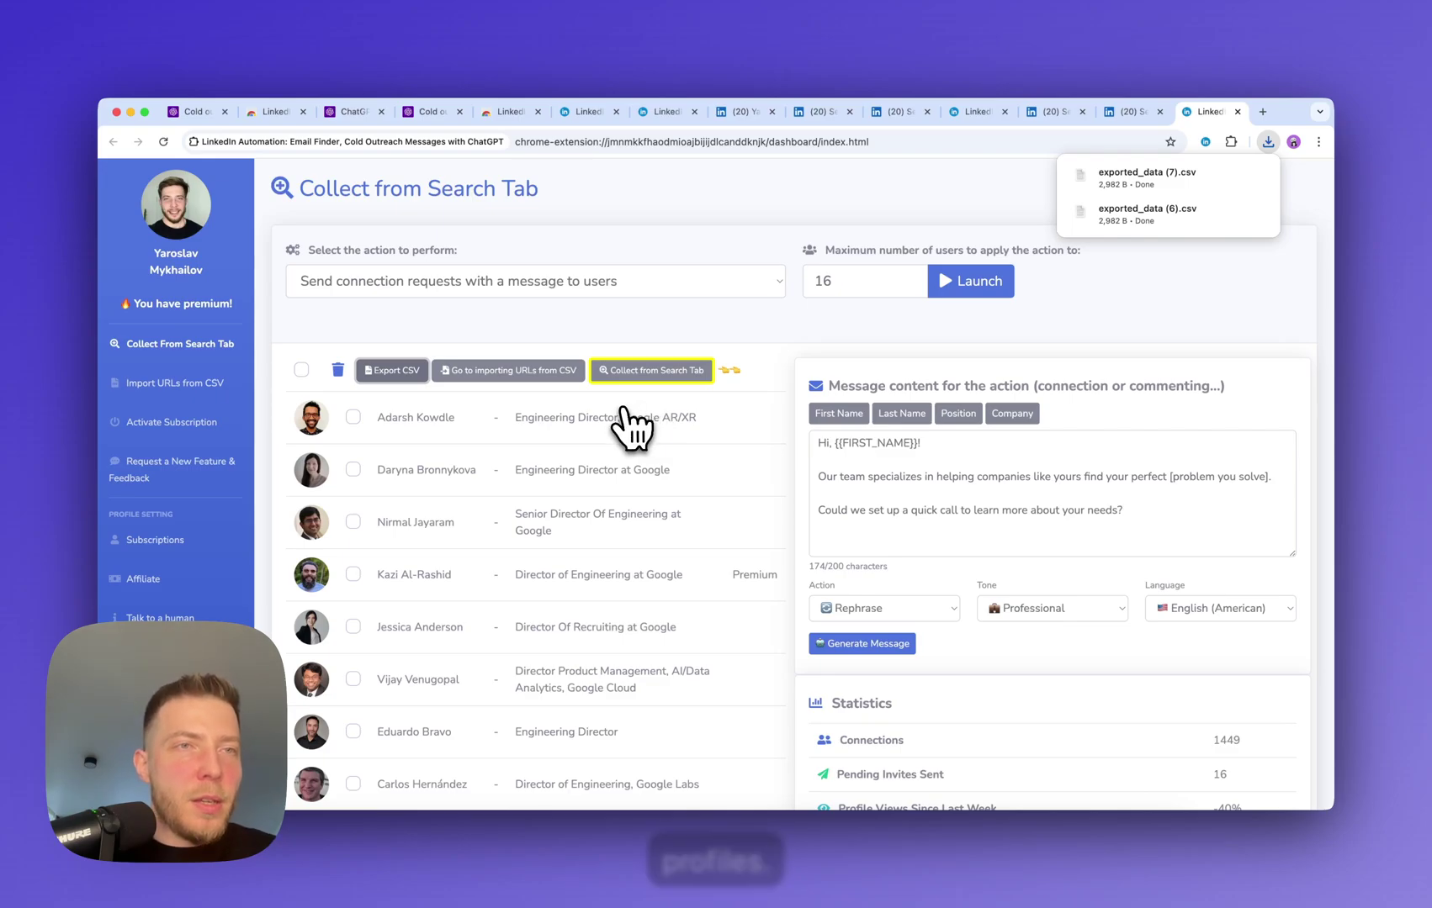
left_click(174, 383)
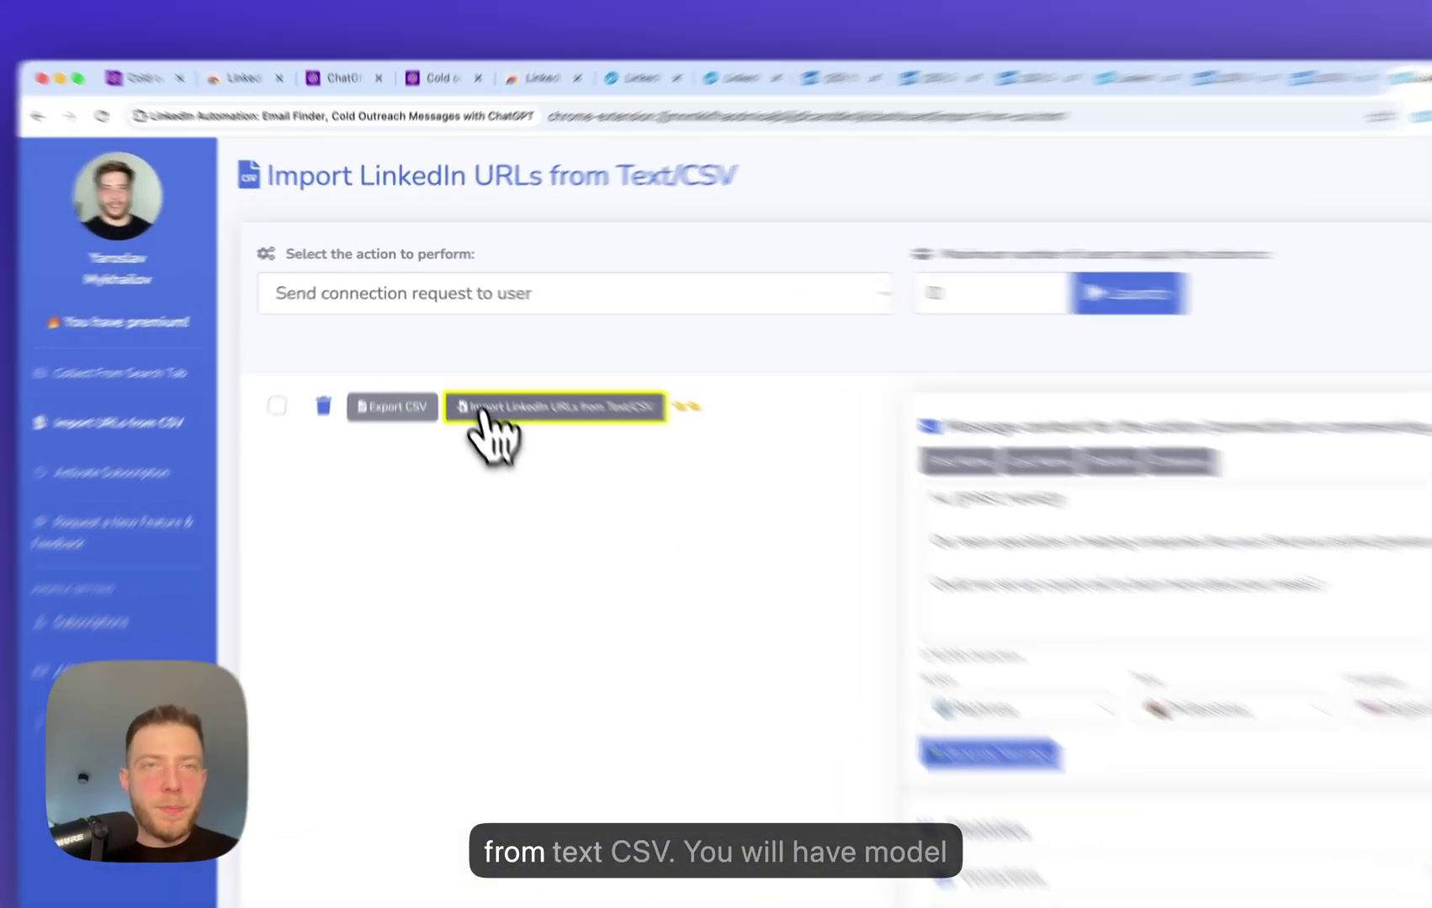
Paste the 11 LinkedIn profile URLs into the import form and start importing them.
left_click(480, 380)
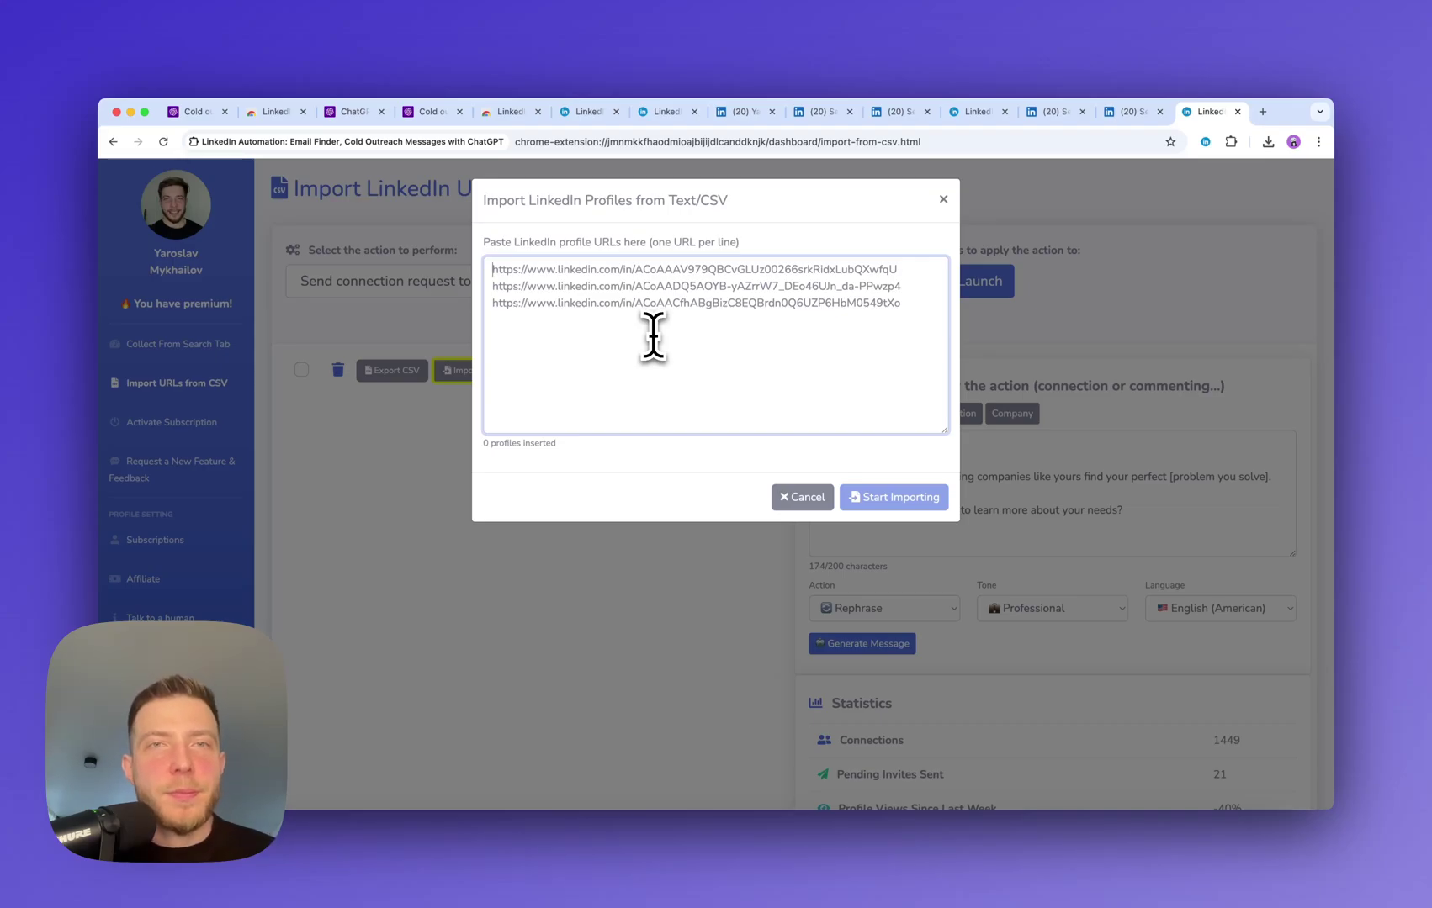
key("super+v")
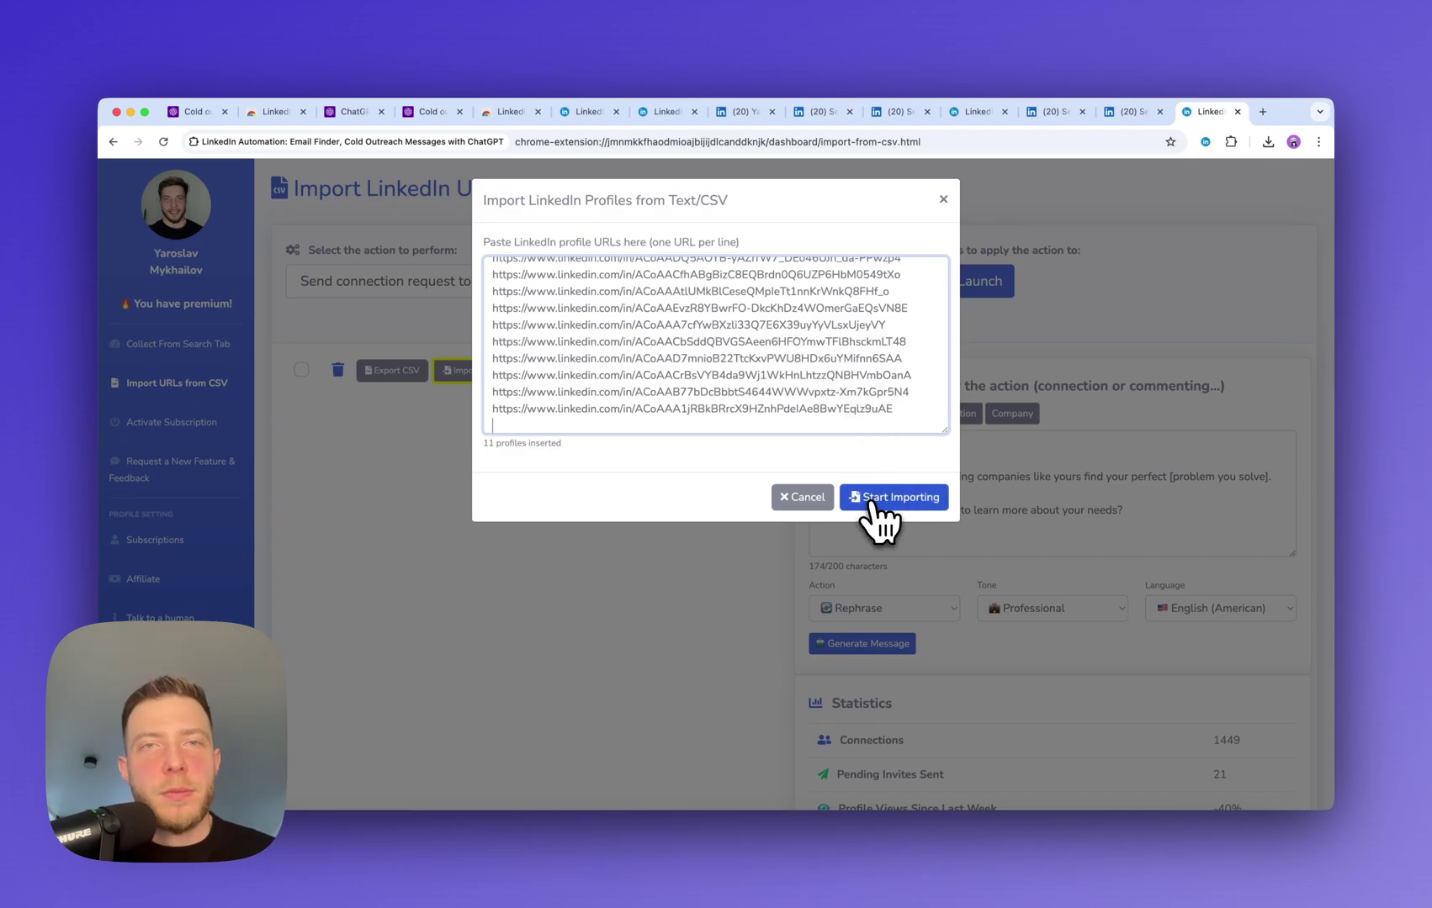
left_click(879, 502)
scroll(716, 464, "down", 3)
scroll(696, 456, "up", 3)
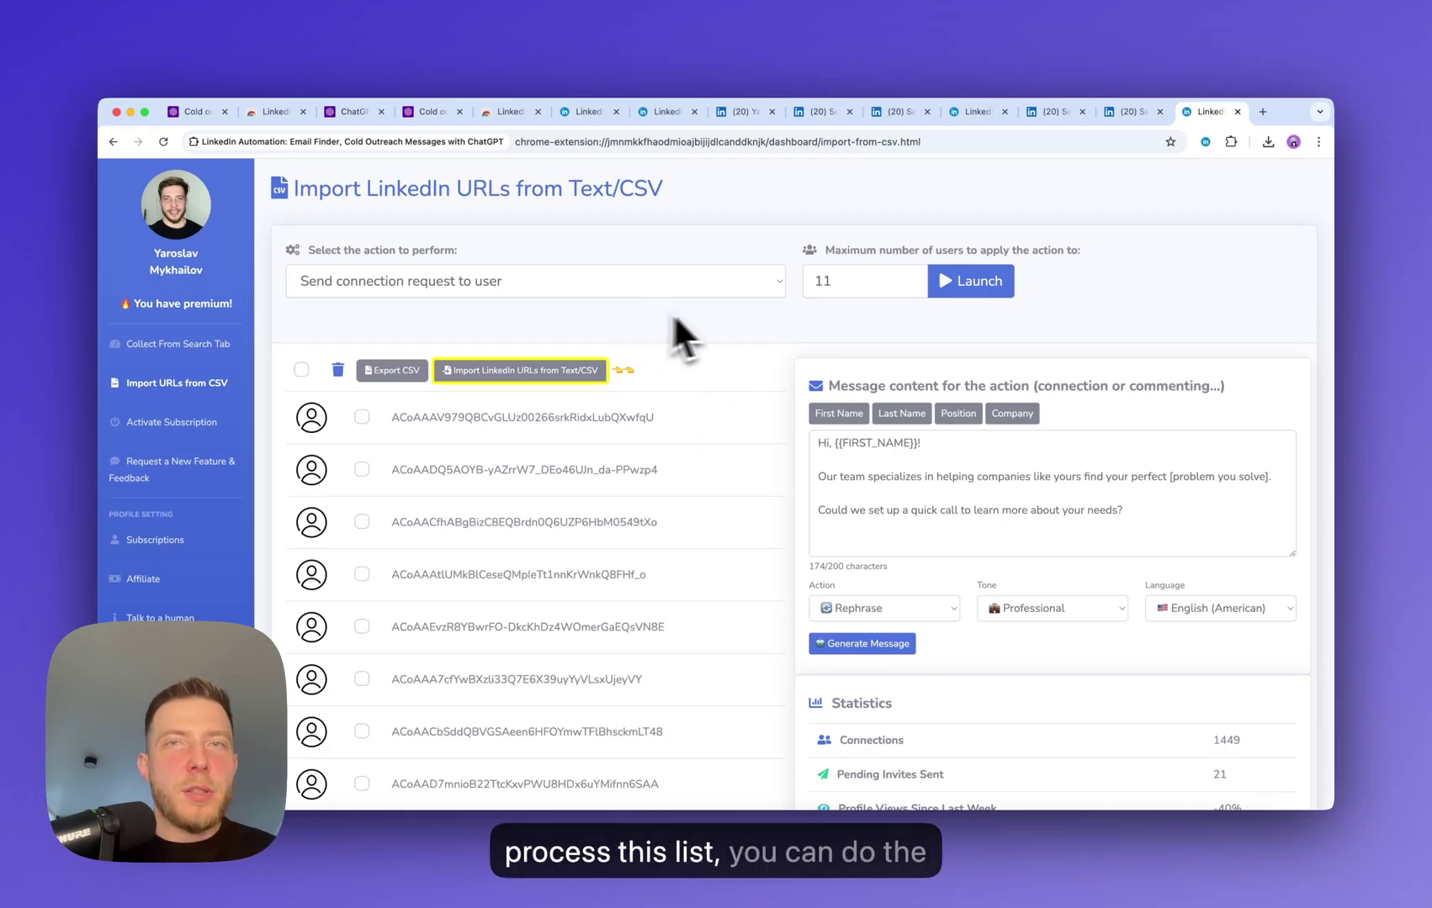
Set the action to 'Comment the last X posts of user' with the posts count at 1.
left_click(771, 289)
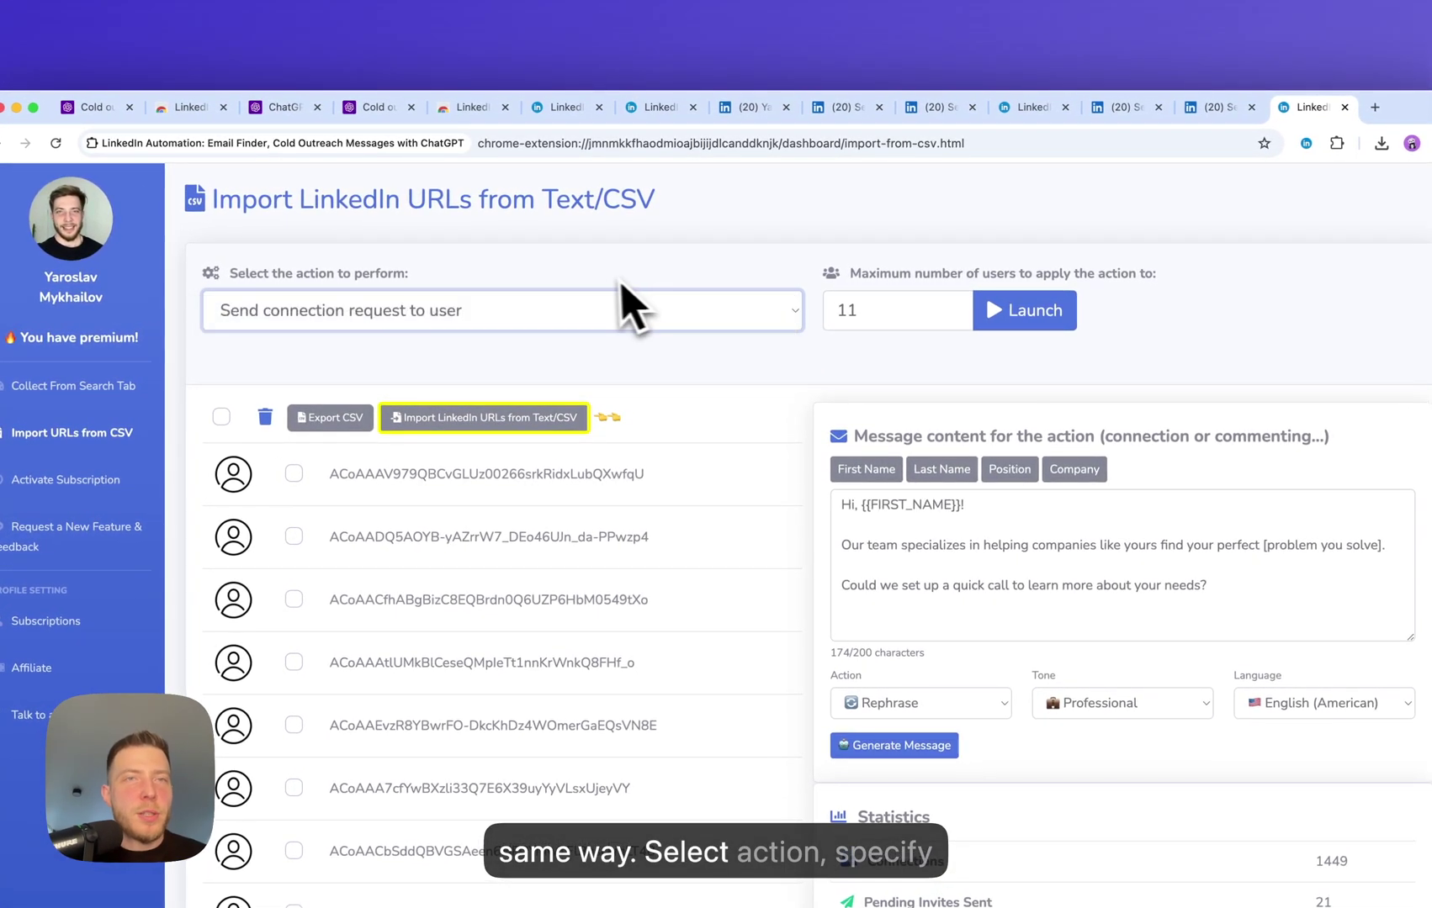
left_click(620, 301)
left_click(630, 313)
left_click(716, 311)
left_click(719, 365)
left_click(268, 434)
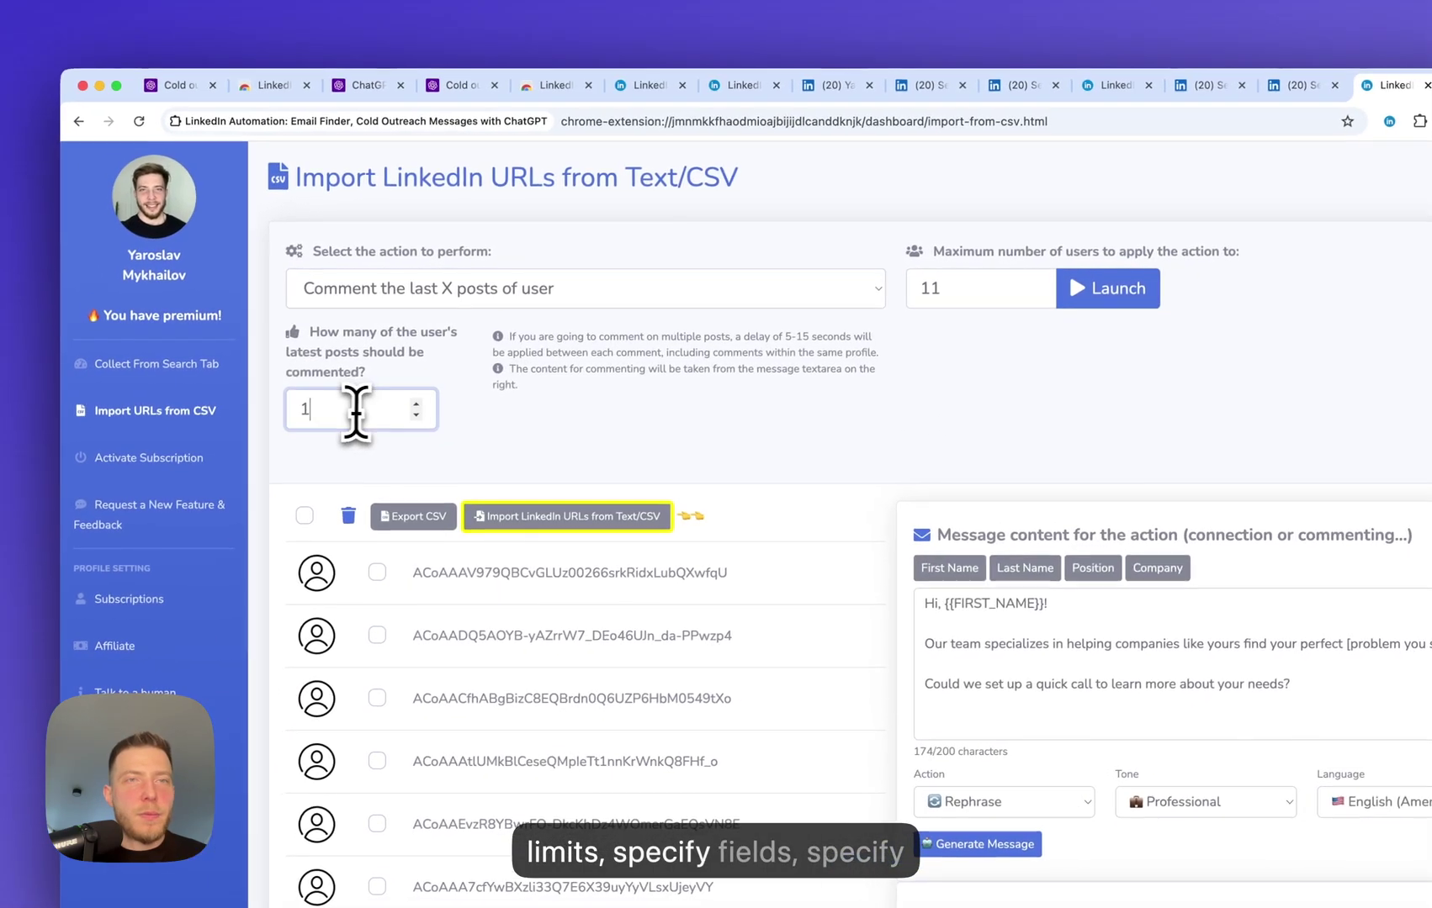
left_click(783, 424)
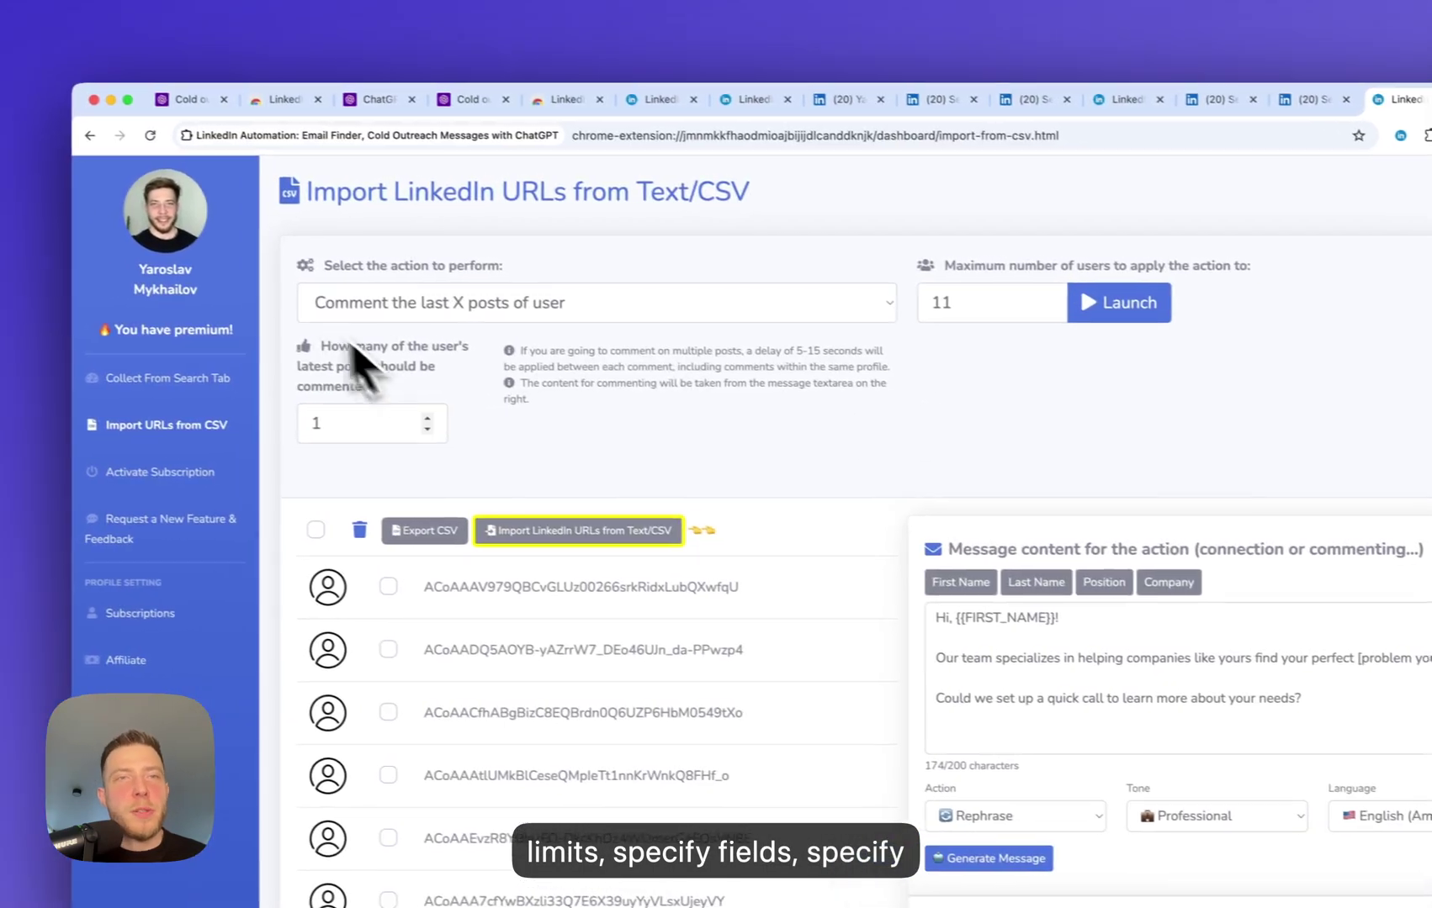